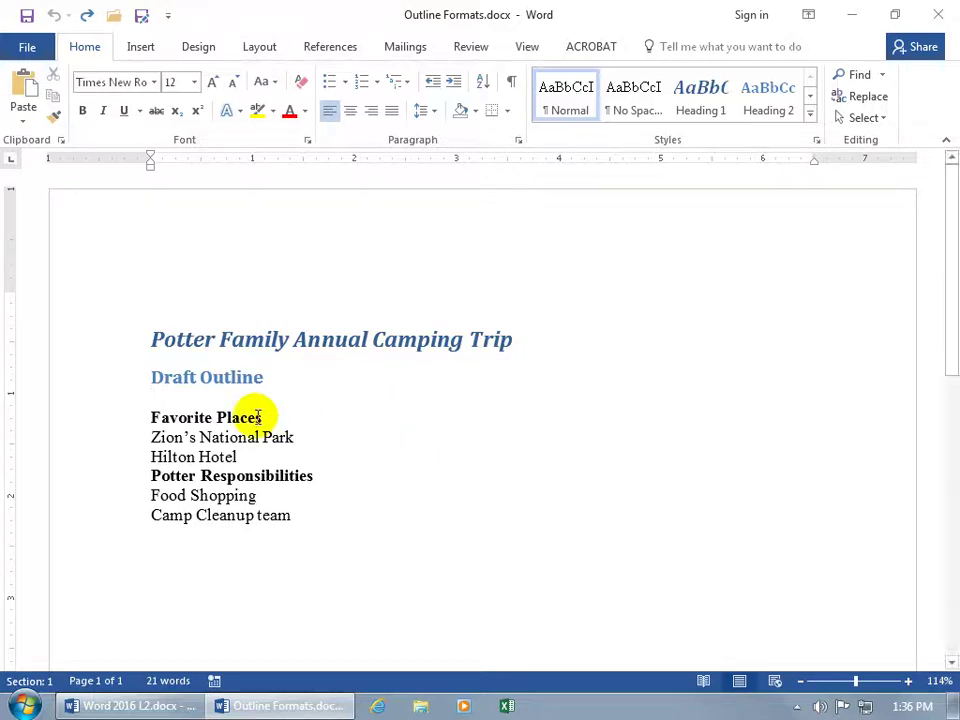
Select the six outline lines from 'Favorite Places' through 'Camp Cleanup team'
left_click_drag(152, 418, 293, 515)
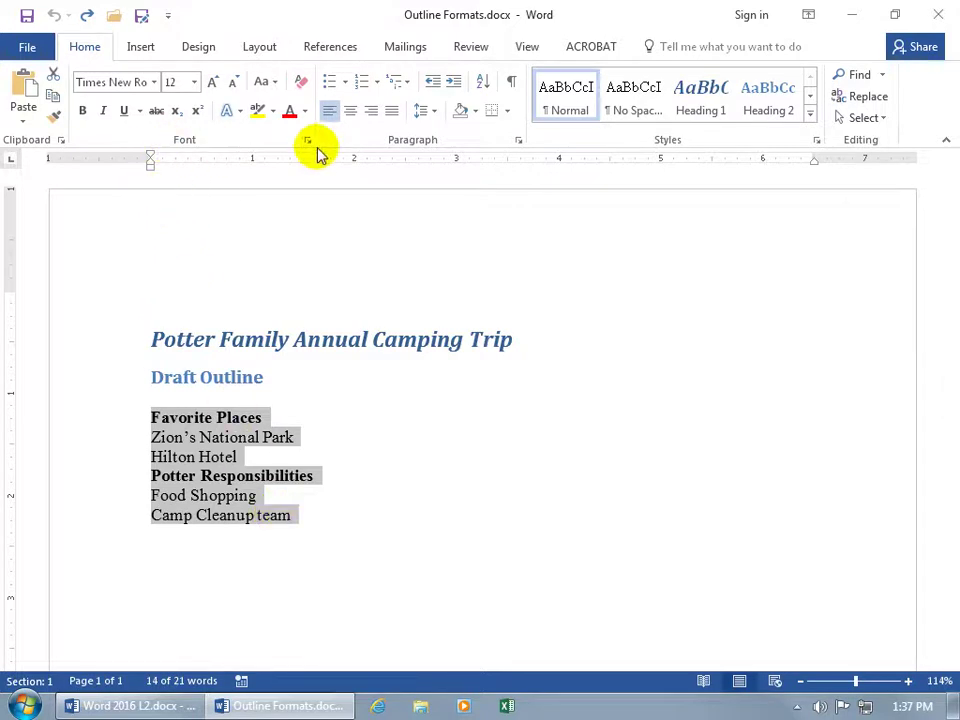
Apply the '1) a) i)' multilevel list style from the List Library to the six lines
left_click(405, 84)
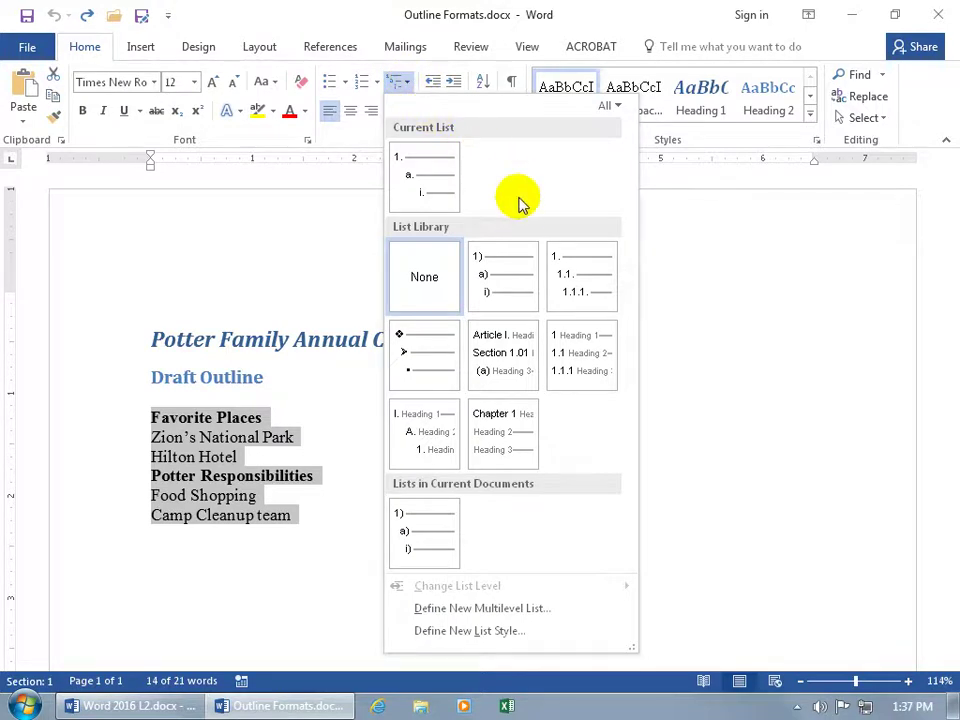
mouse_move(512, 255)
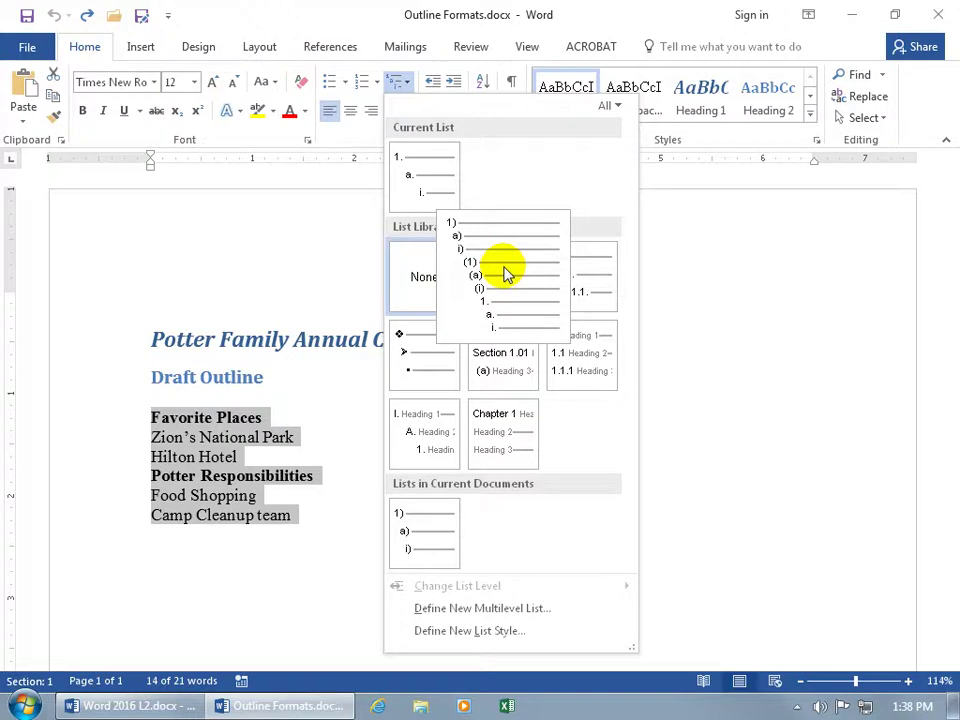
mouse_move(450, 386)
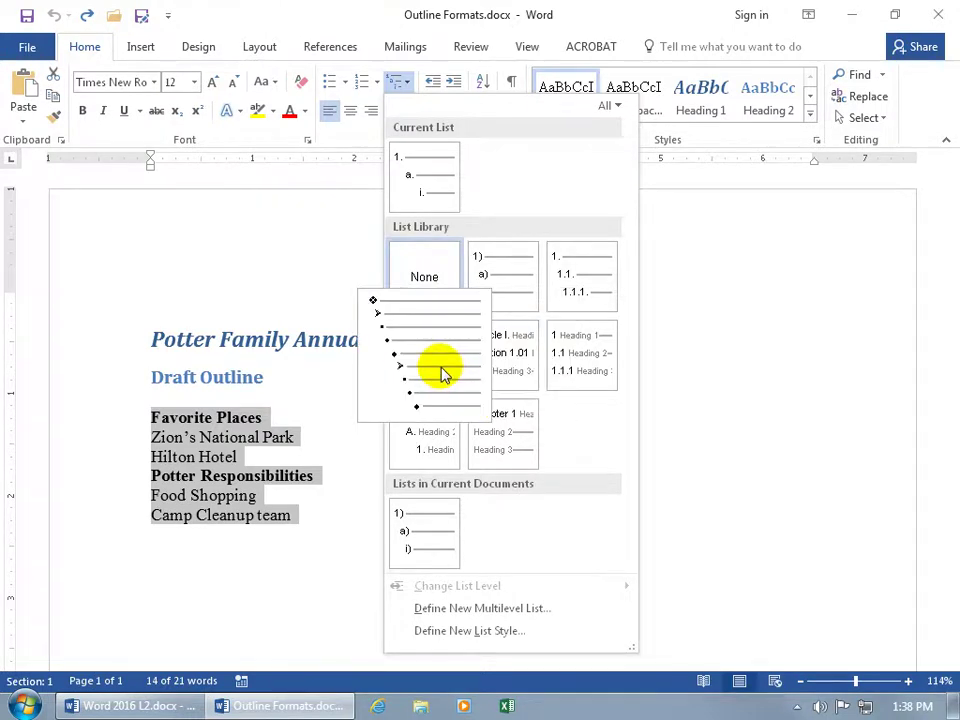
left_click(505, 279)
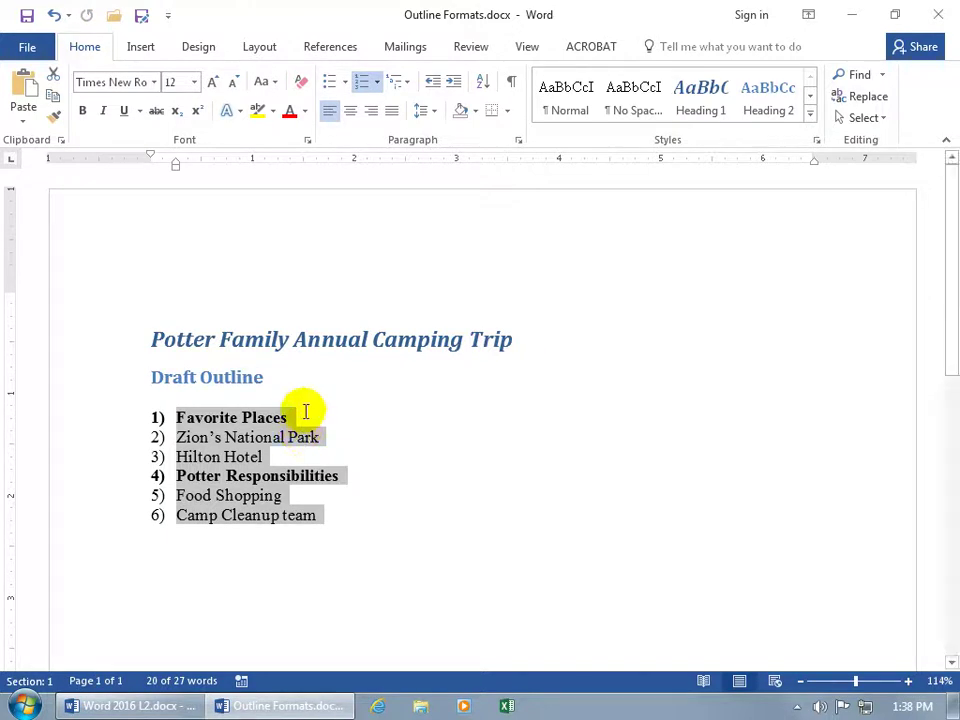
left_click(377, 84)
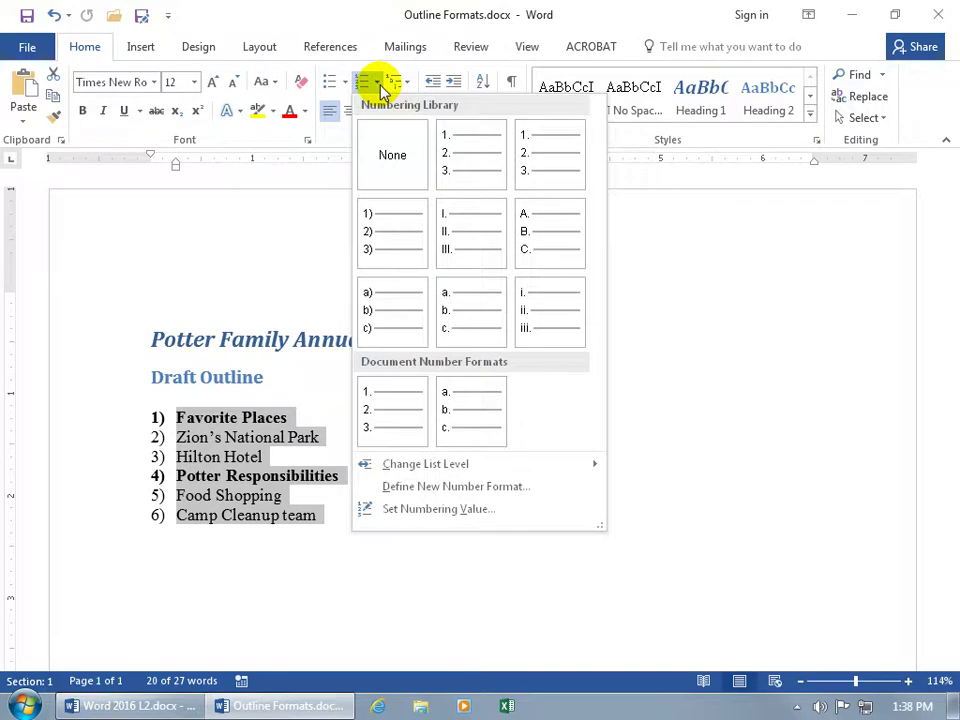
left_click(405, 86)
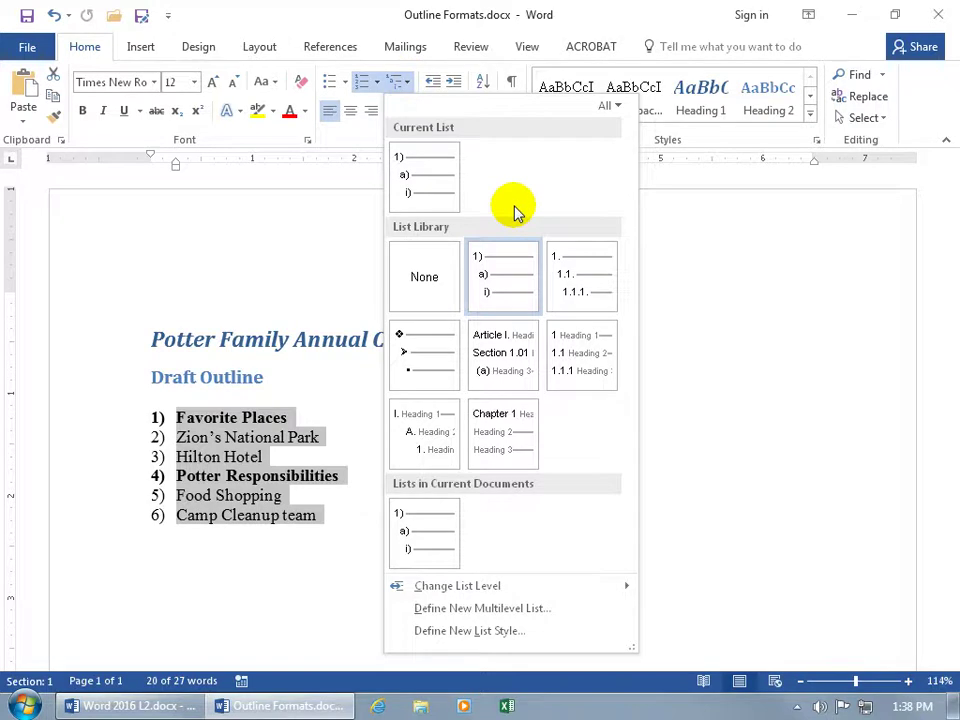
left_click(429, 355)
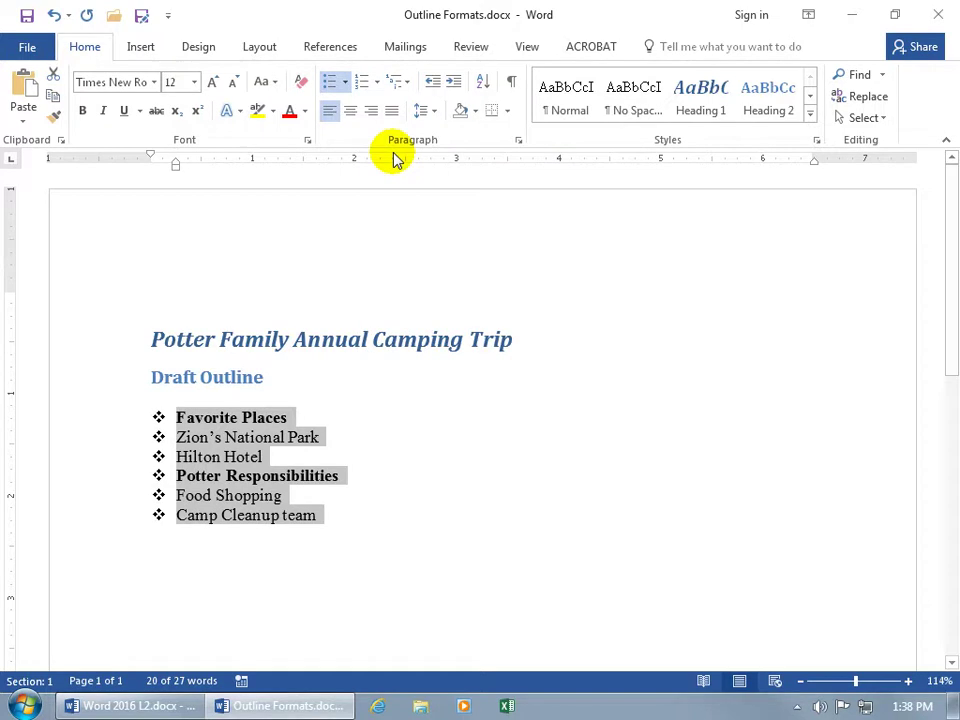
left_click(346, 84)
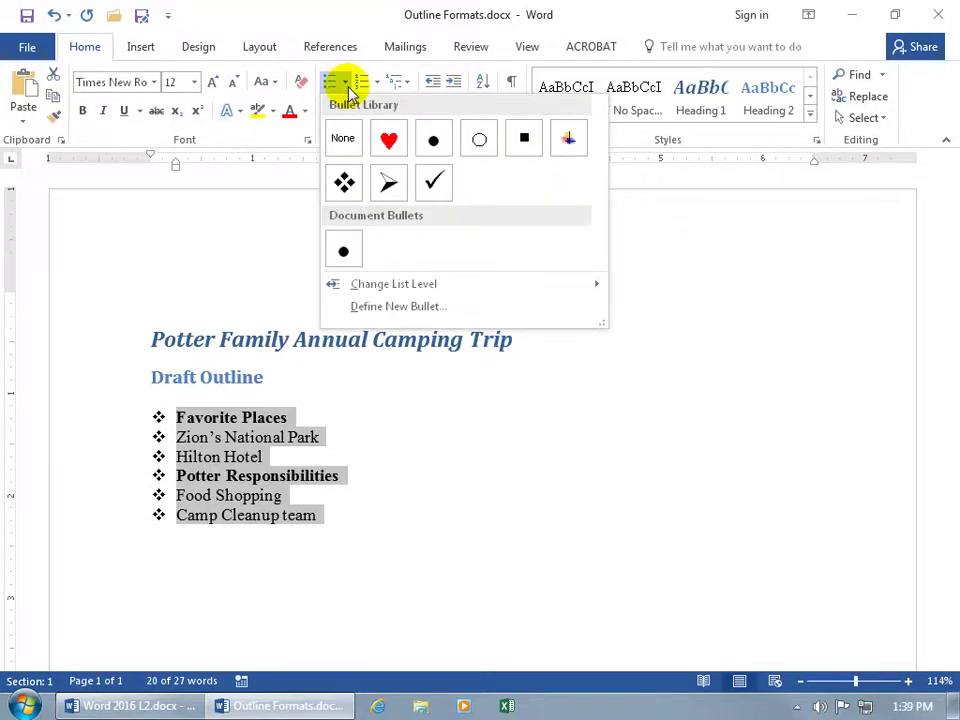
left_click(404, 86)
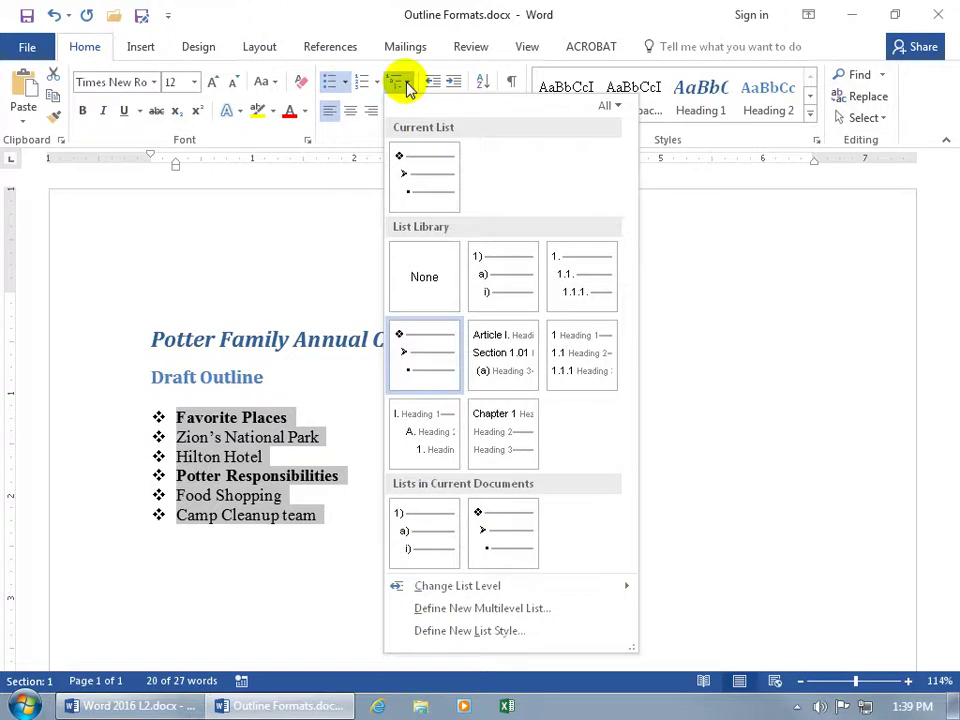
mouse_move(420, 355)
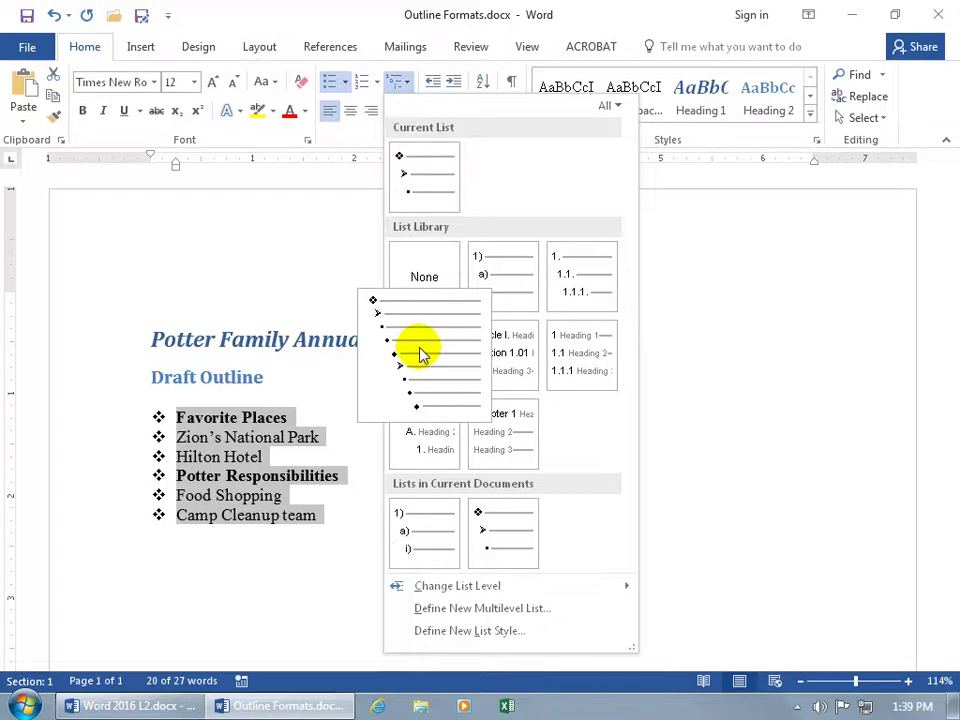
mouse_move(498, 284)
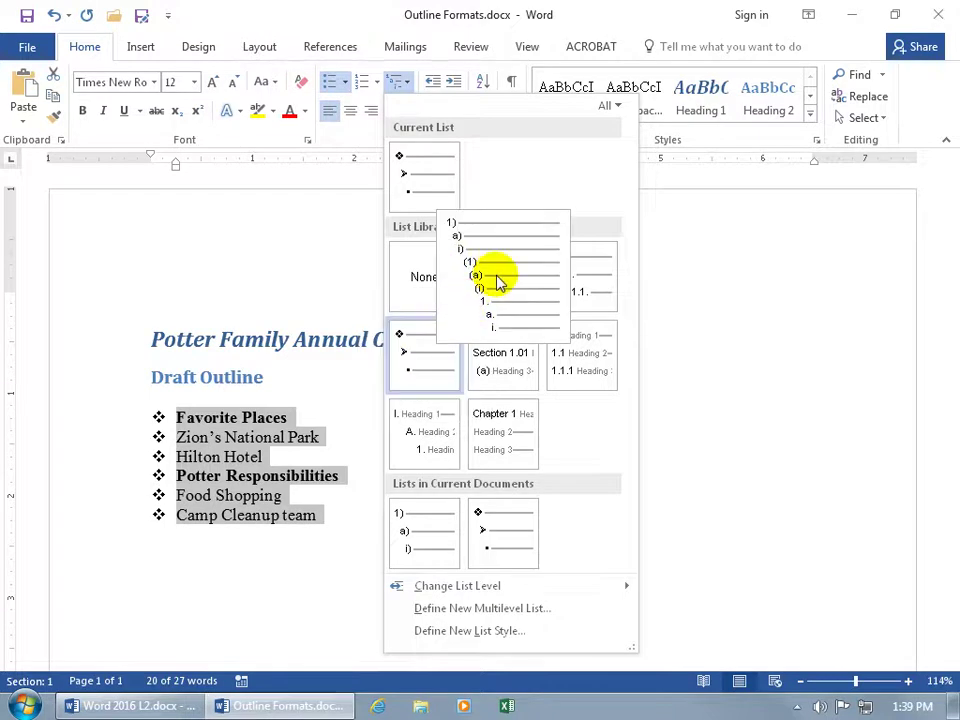
left_click(497, 278)
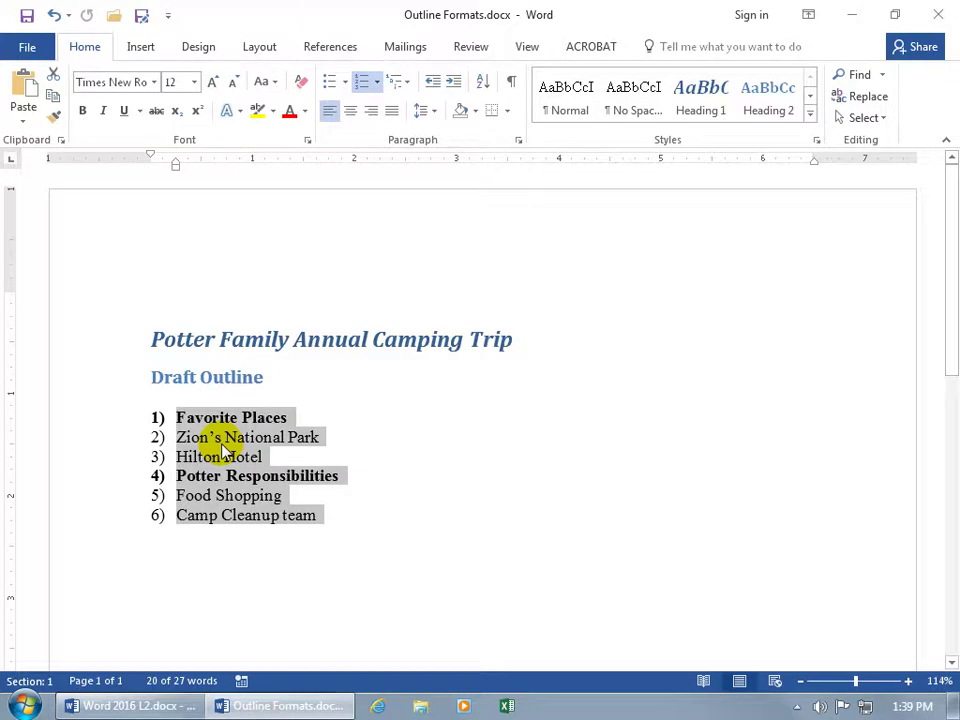
left_click(221, 441)
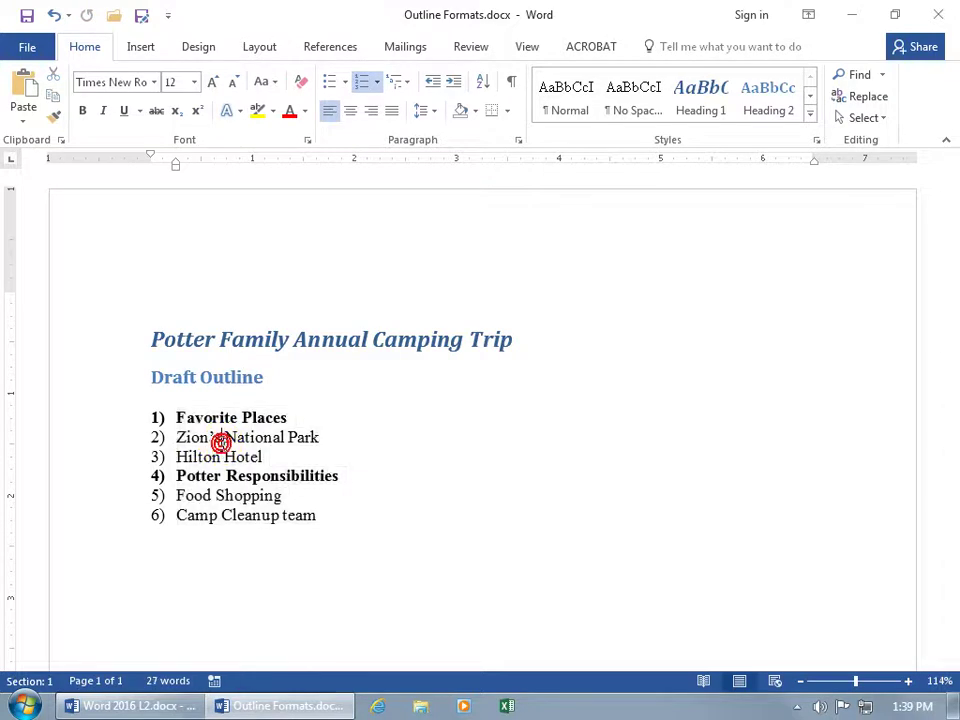
left_click_drag(178, 437, 257, 463)
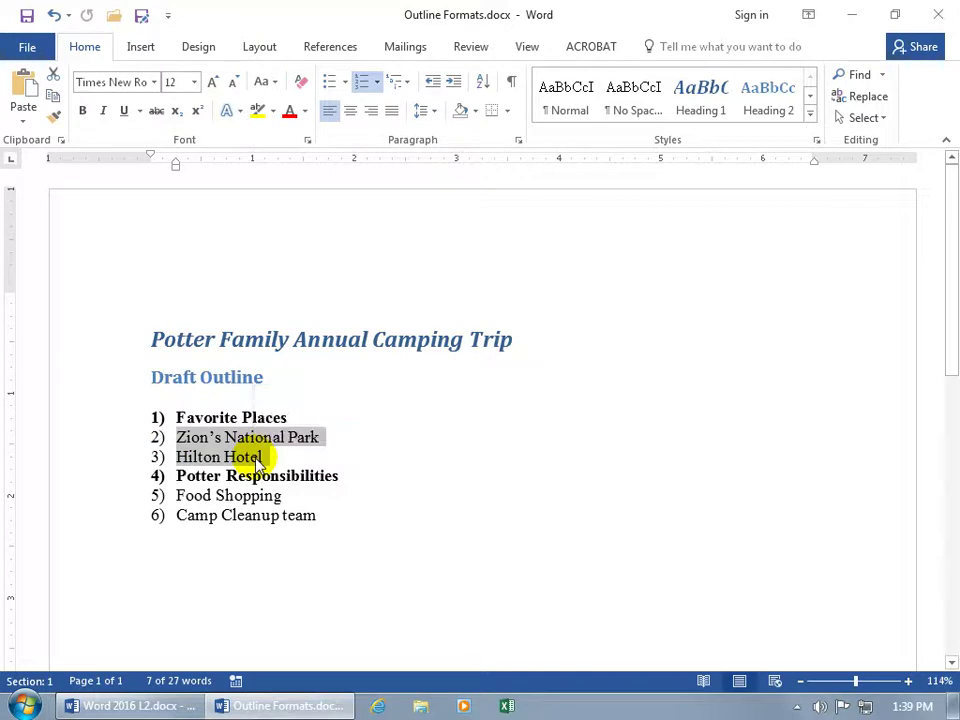
left_click_drag(174, 494, 280, 514)
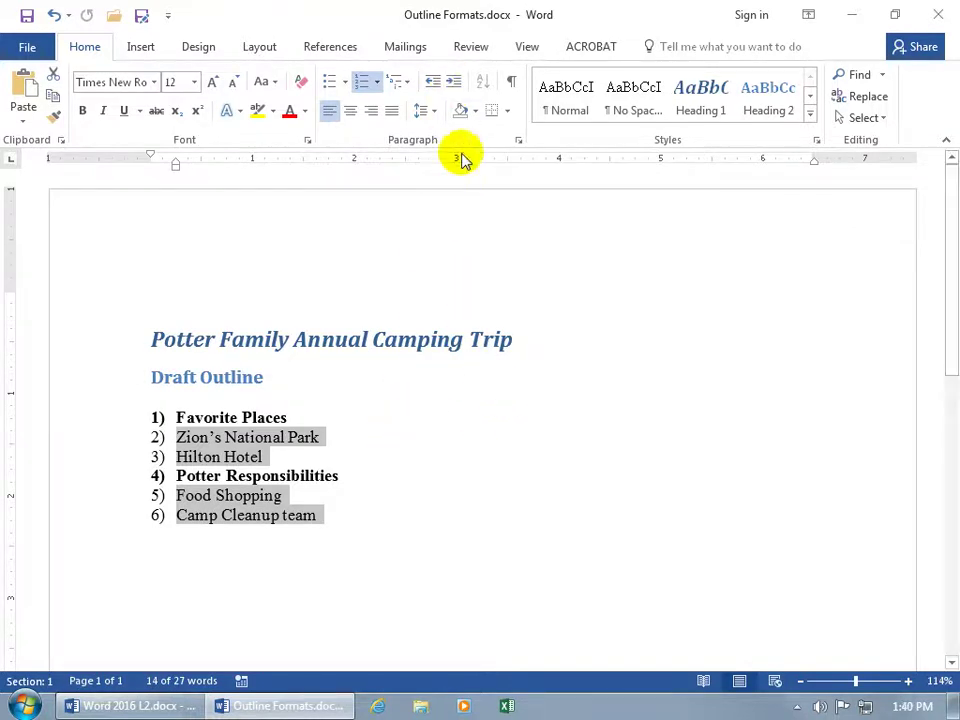
left_click(453, 83)
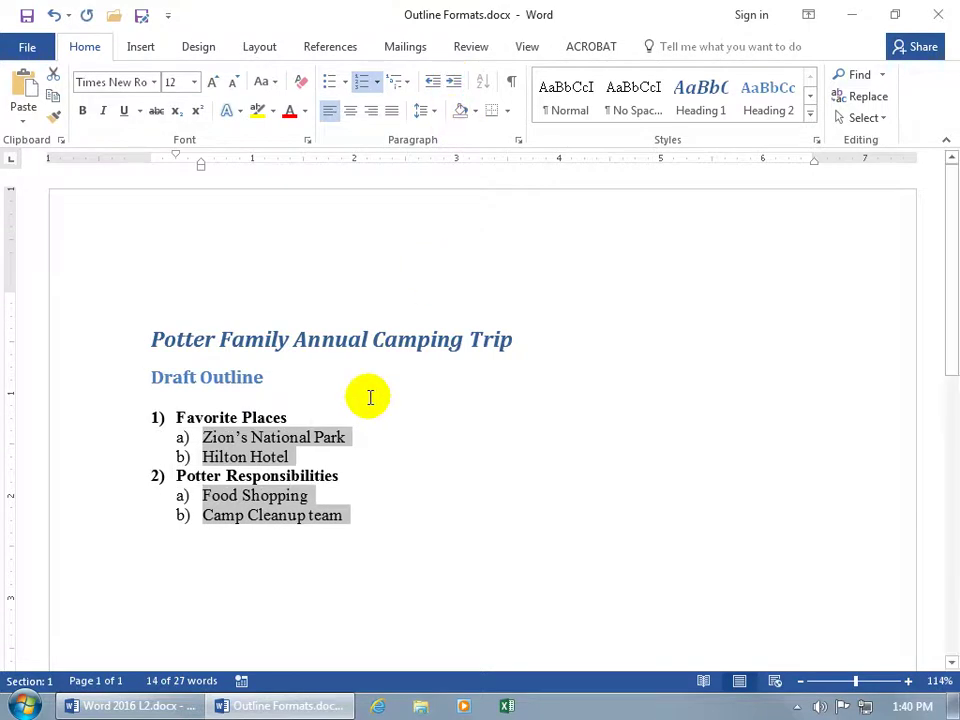
left_click(408, 84)
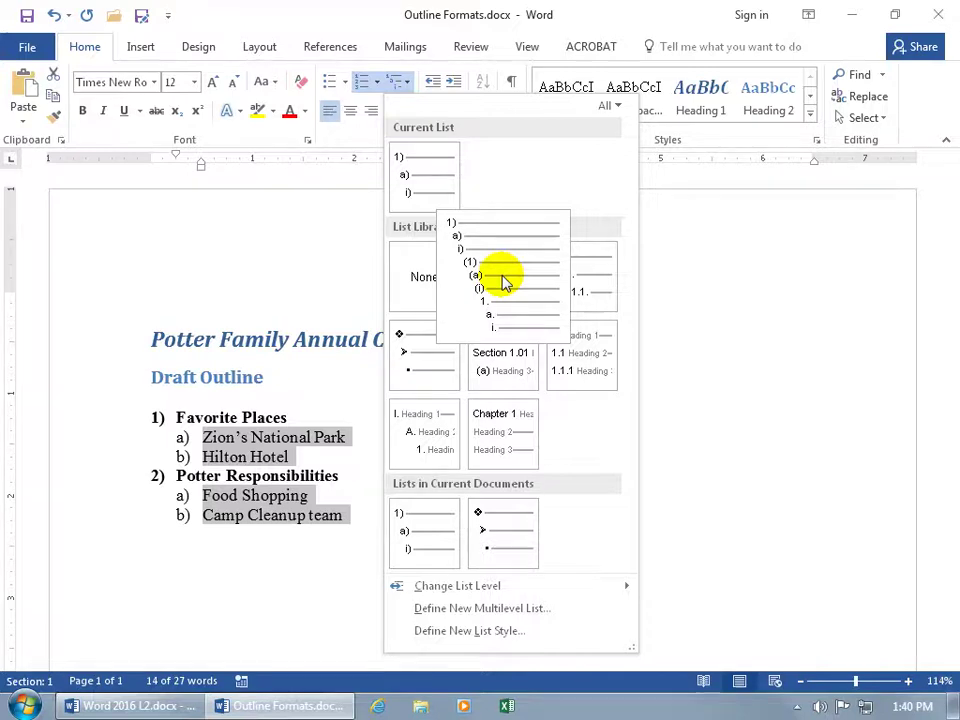
left_click(315, 404)
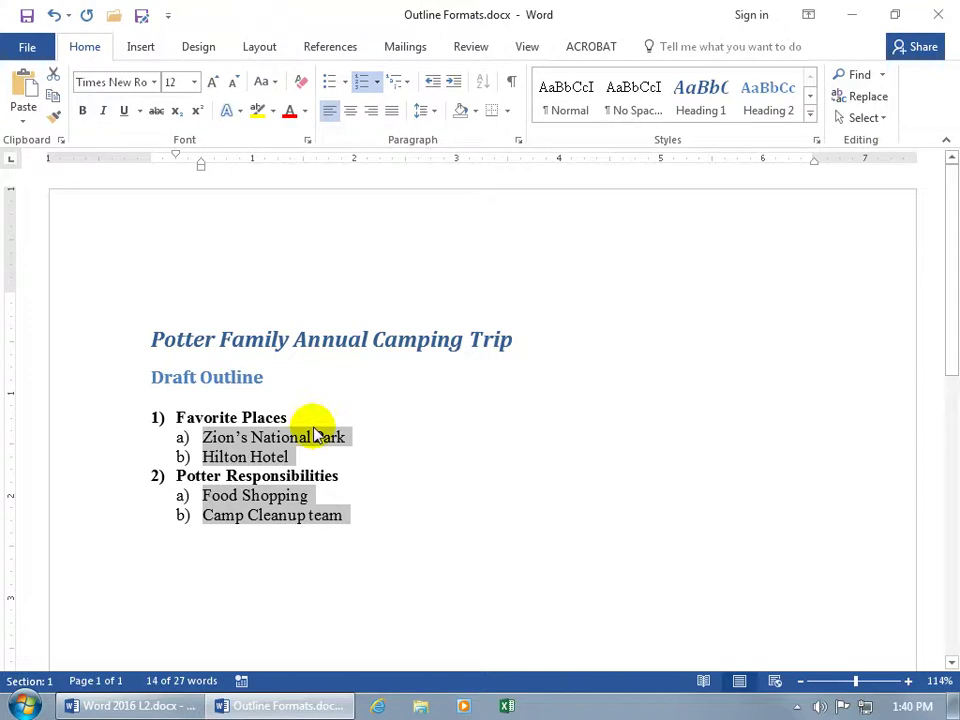
left_click(434, 90)
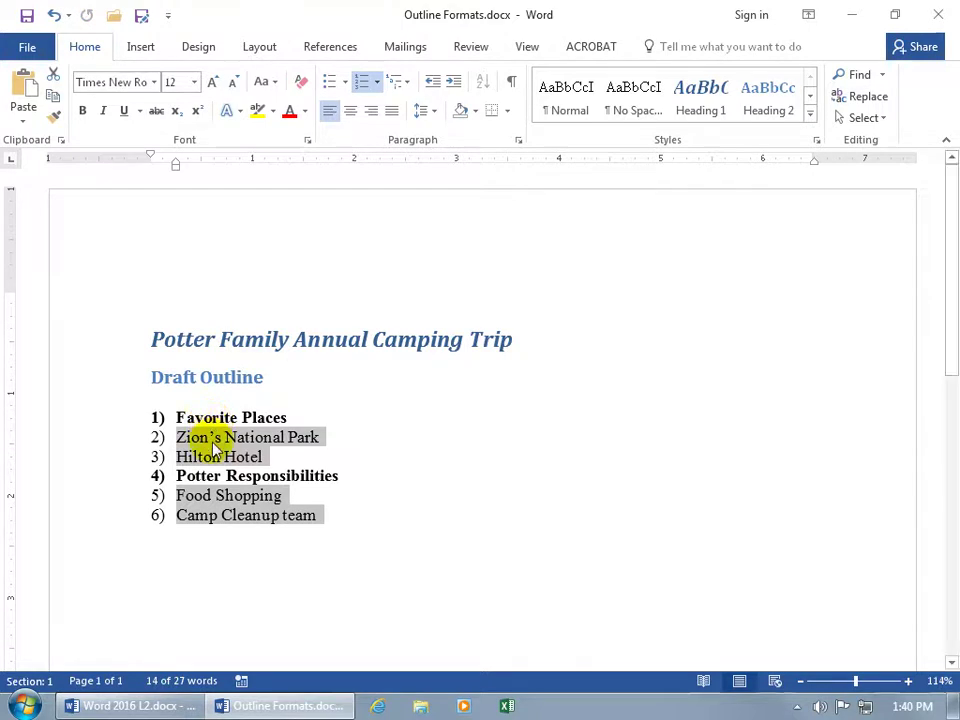
Re-indent the four detail lines, from Zion's National Park to Camp Cleanup team, as a)/b) sub-items
key("ctrl+z")
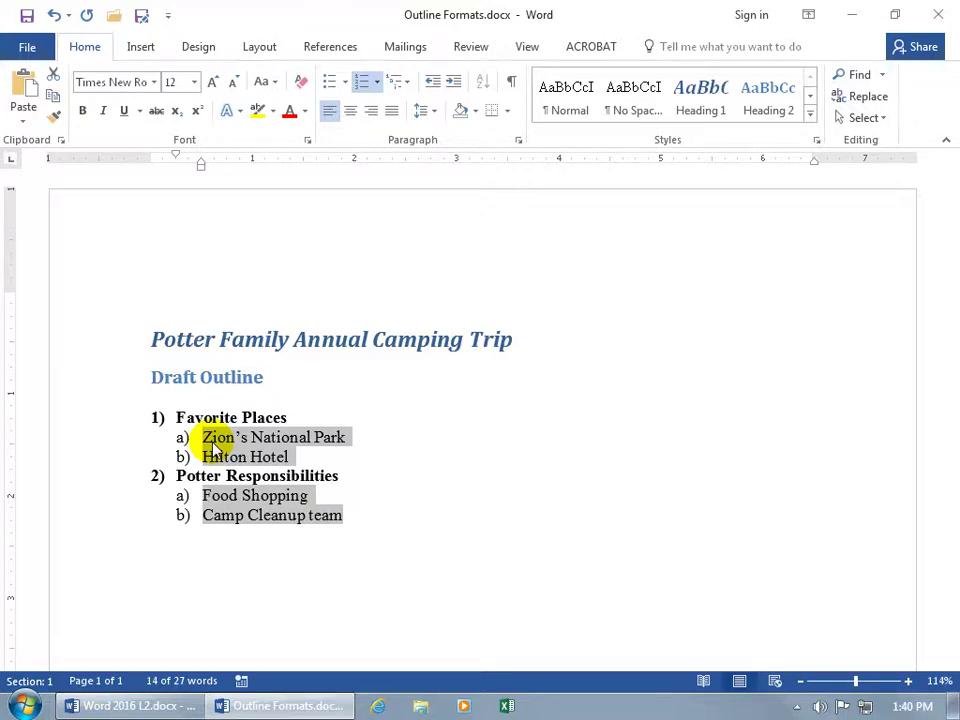
key("shift+Tab")
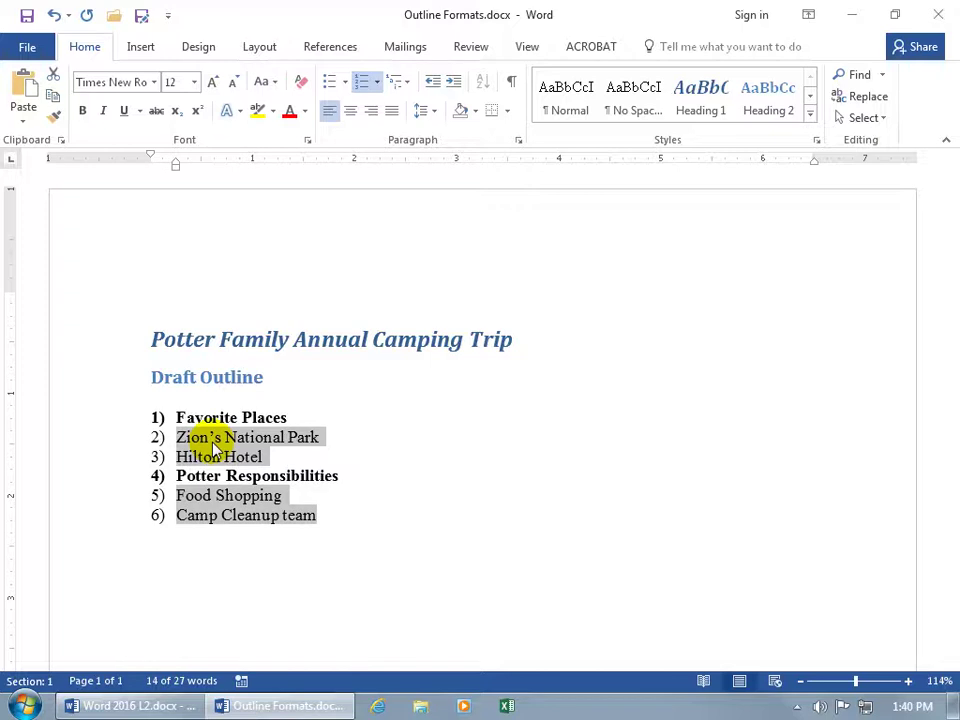
key("Tab")
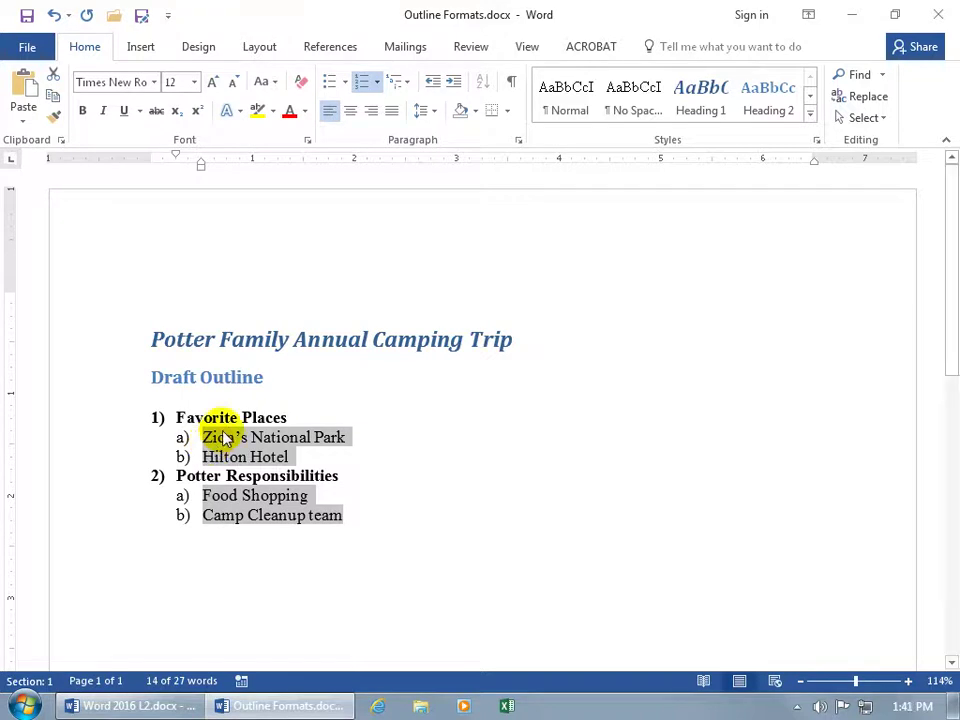
Add two team member names below Camp Cleanup team as its i) and ii) sub-items
left_click(345, 515)
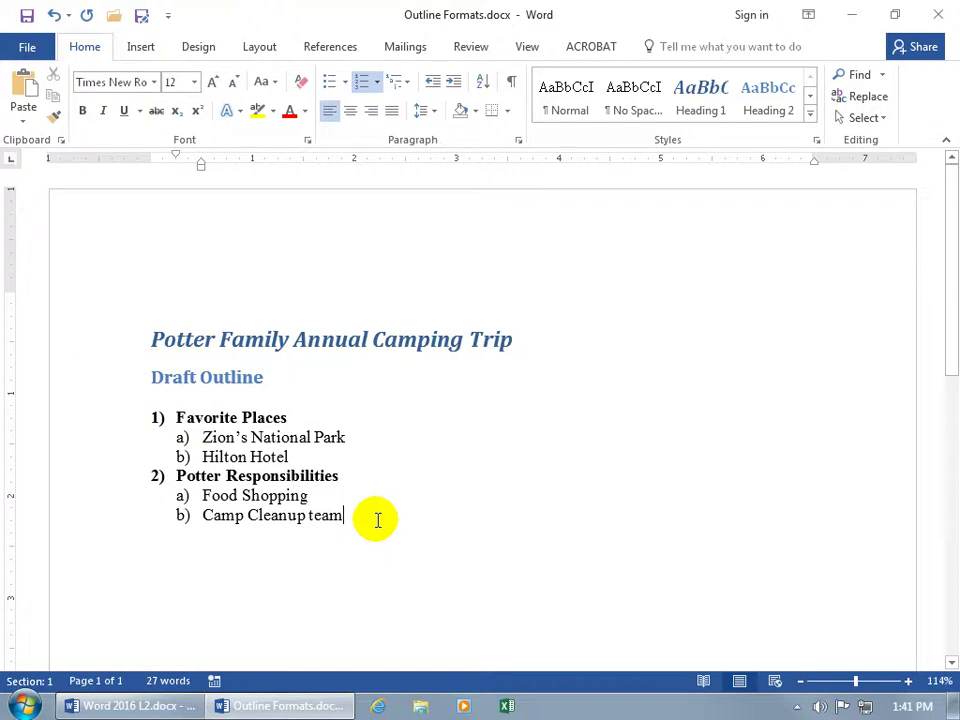
key("Return")
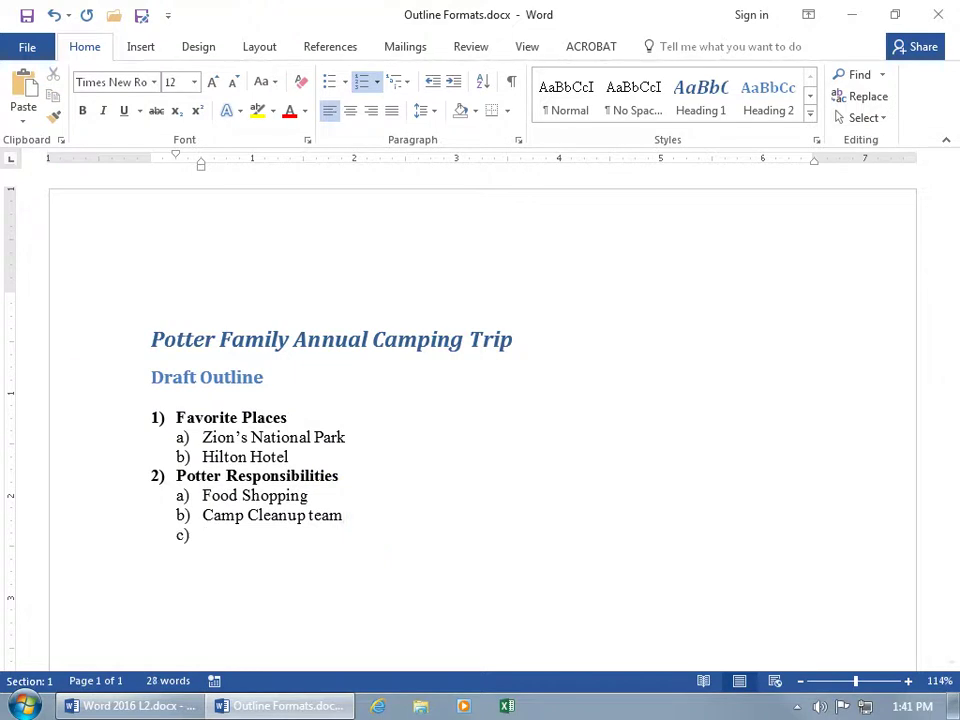
type("John")
key("Return")
type("Suzie")
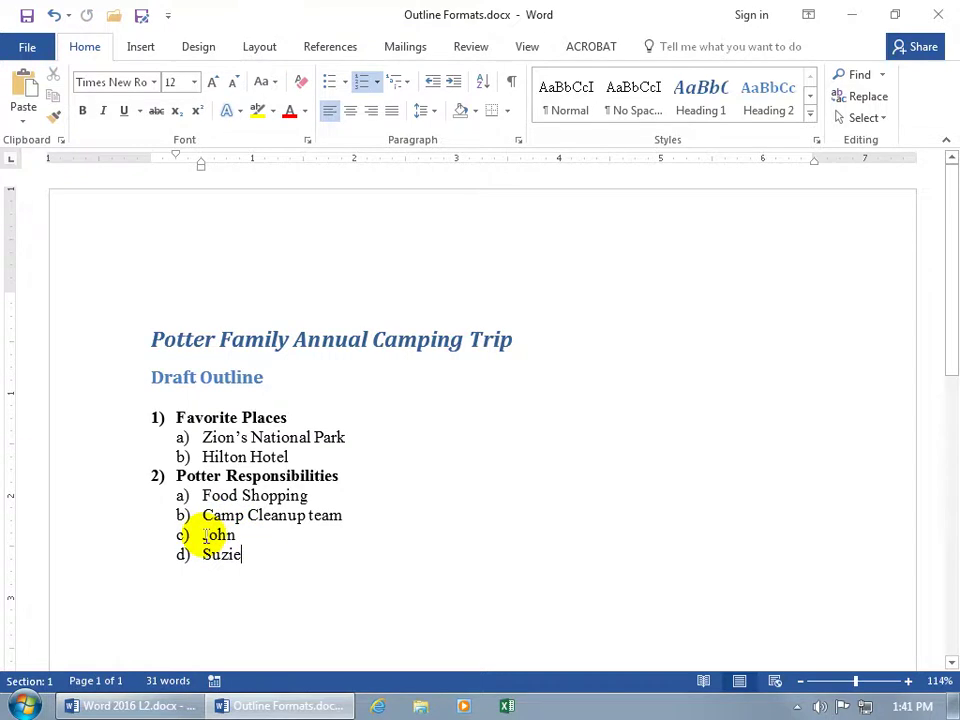
left_click_drag(199, 534, 234, 557)
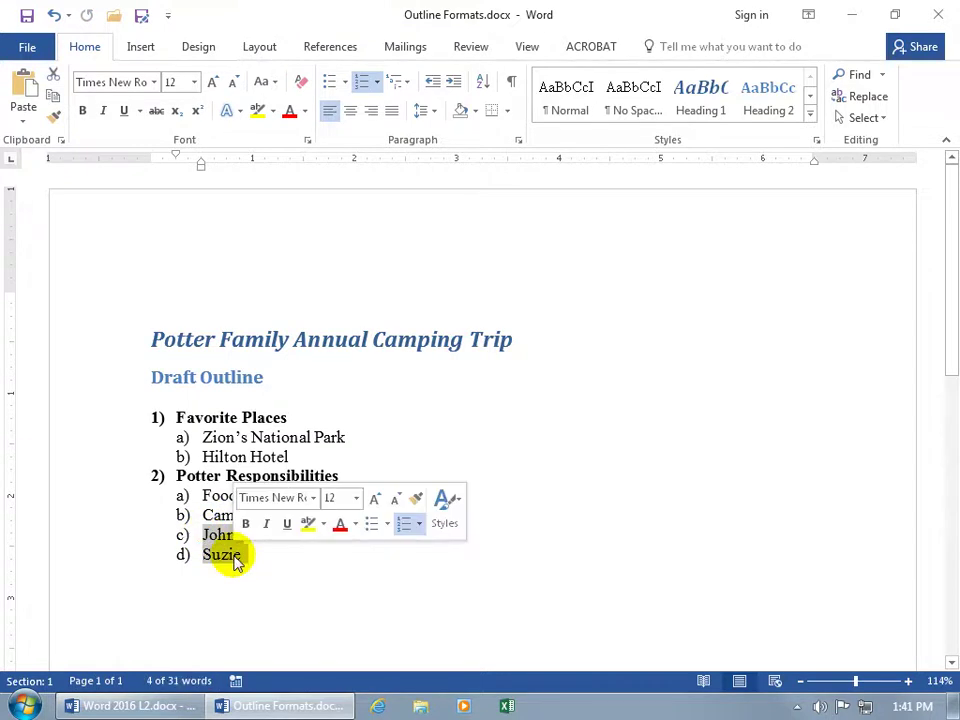
key("Tab")
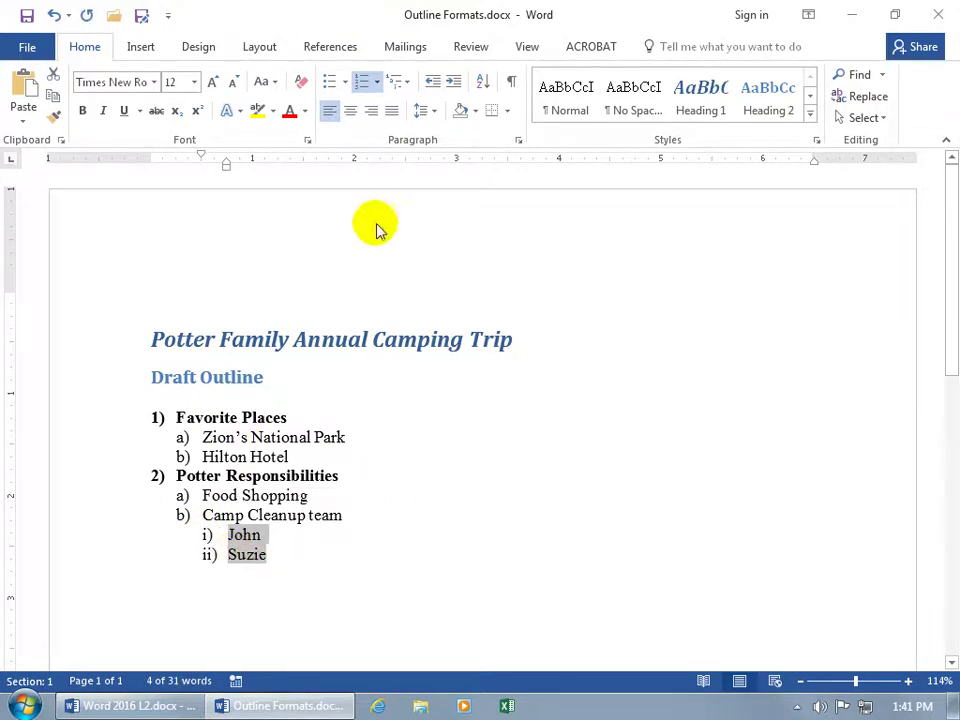
left_click(405, 86)
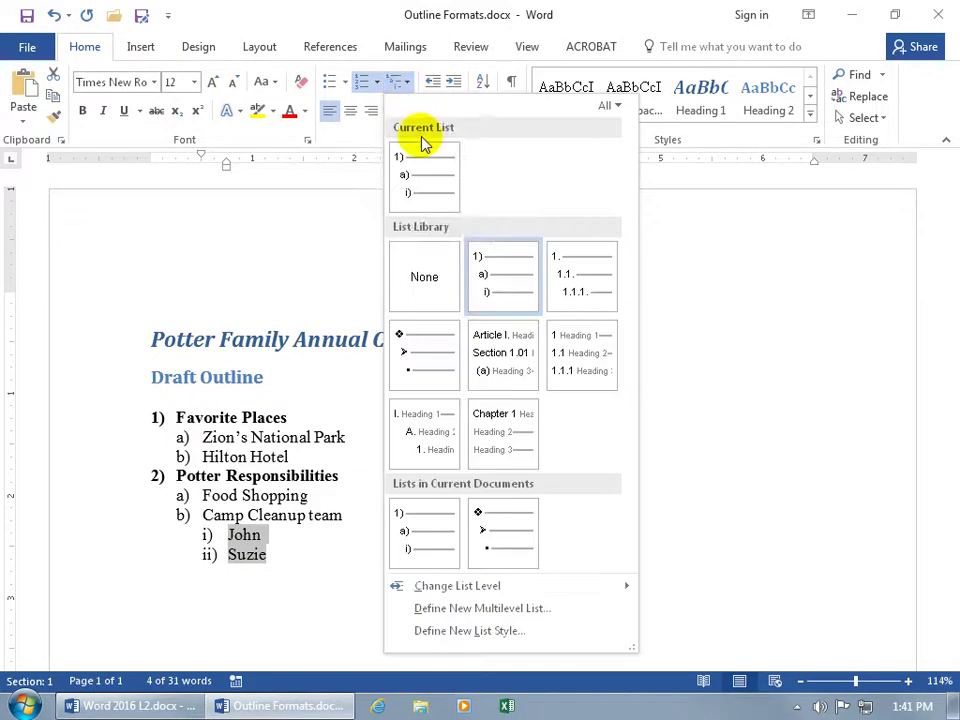
mouse_move(491, 274)
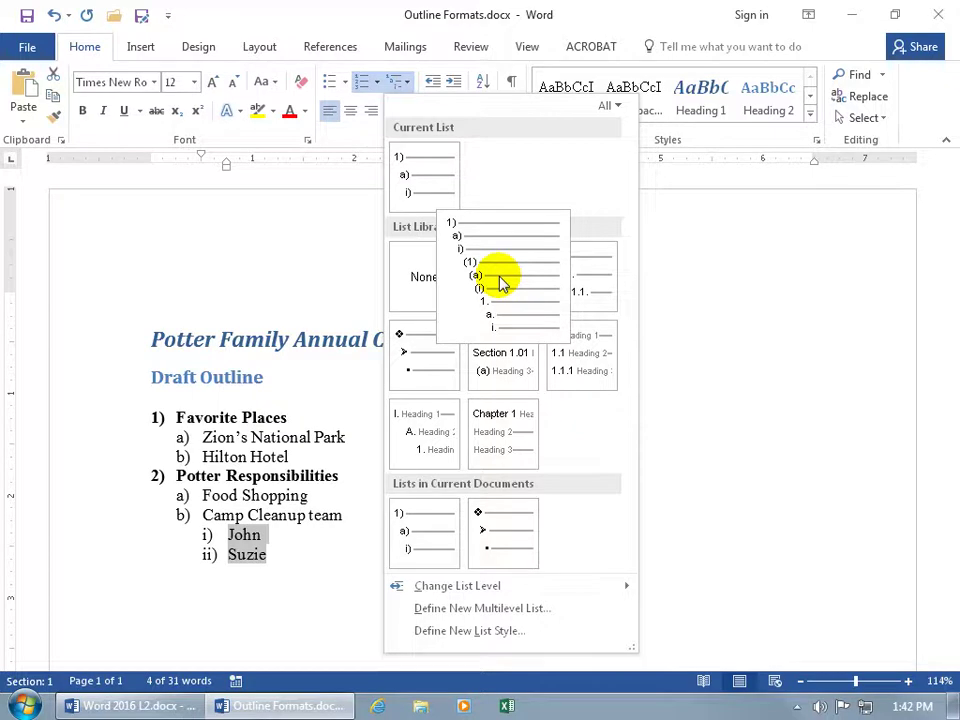
left_click(268, 553)
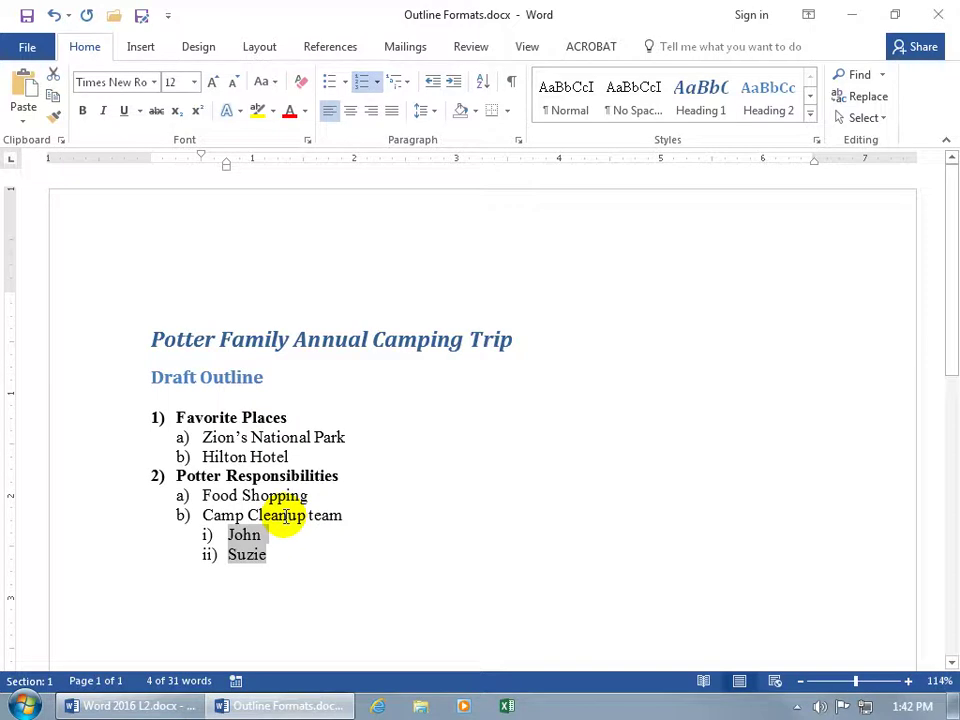
Promote Camp Cleanup team to top-level item 3, fixing an accidental gap in 'Cleanup'
left_click(202, 515)
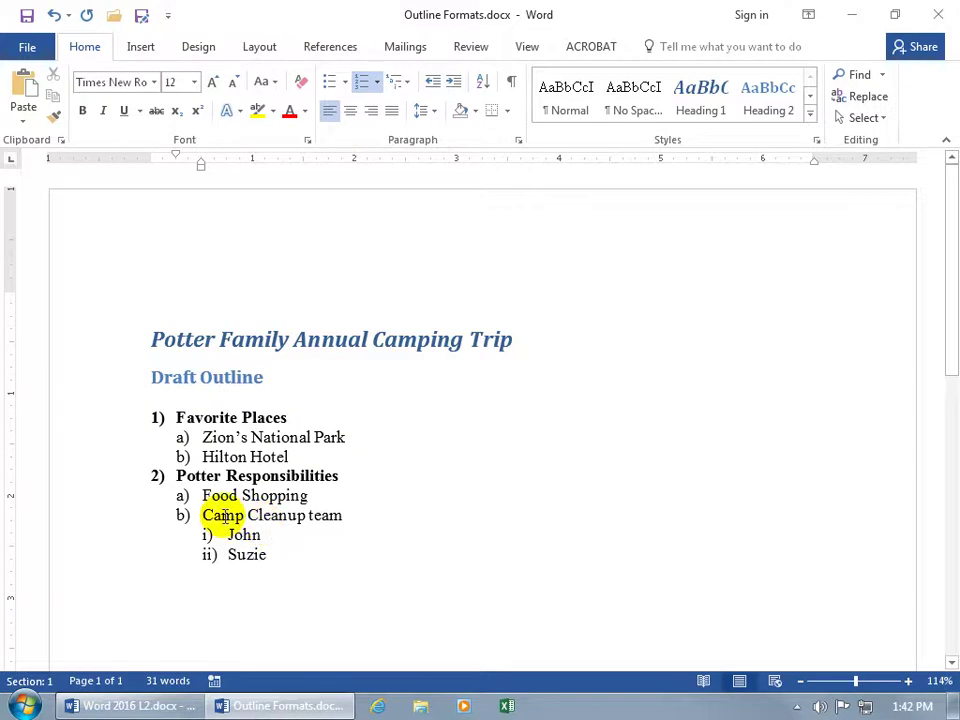
left_click(257, 515)
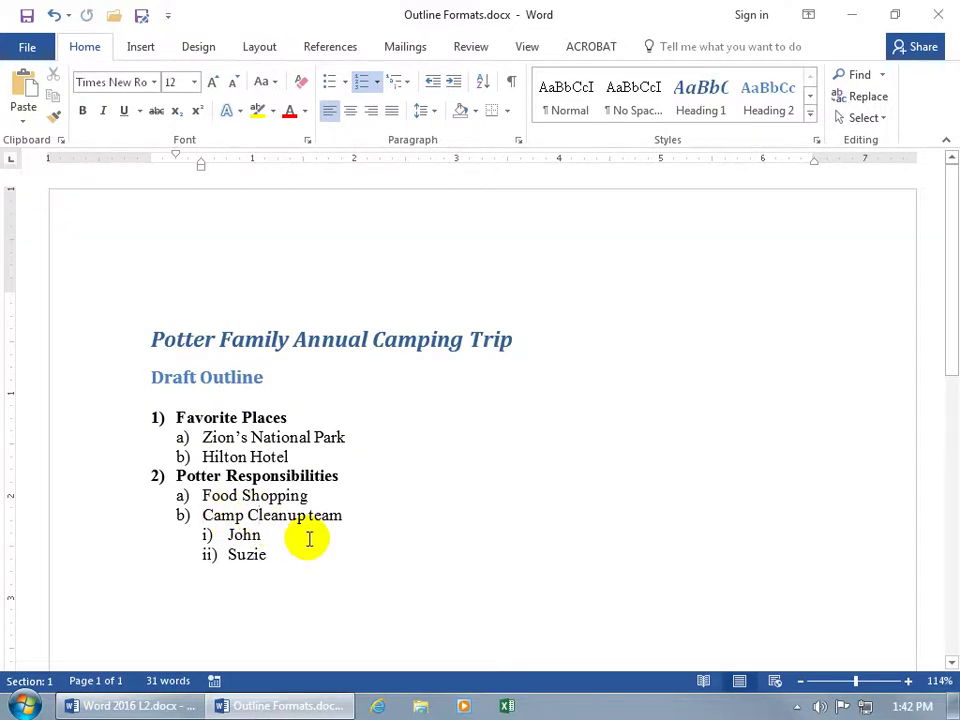
key("Tab")
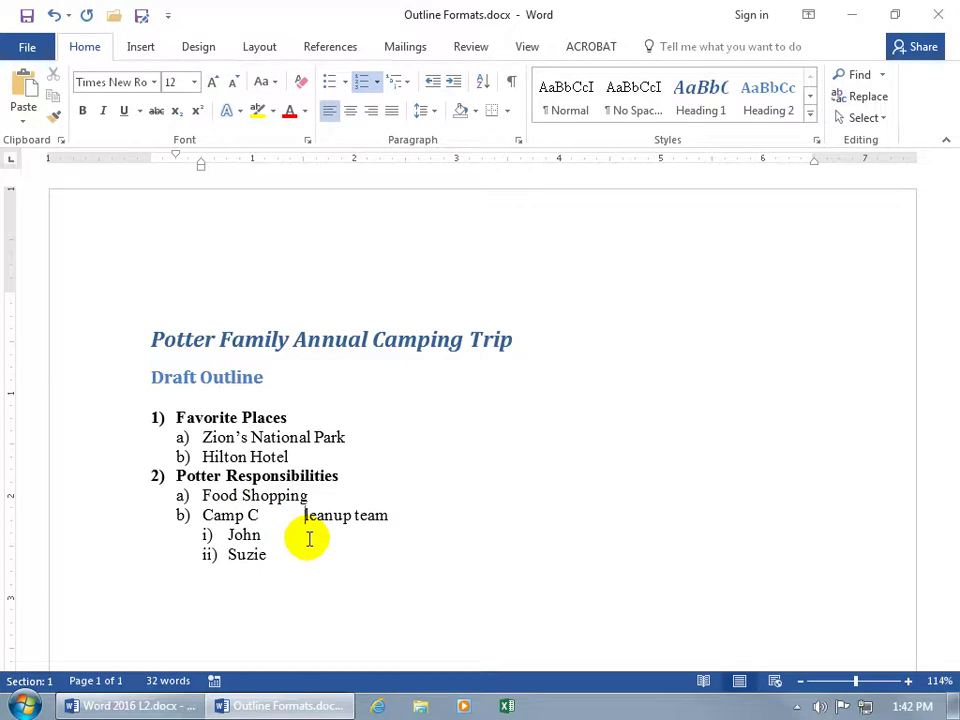
key("BackSpace")
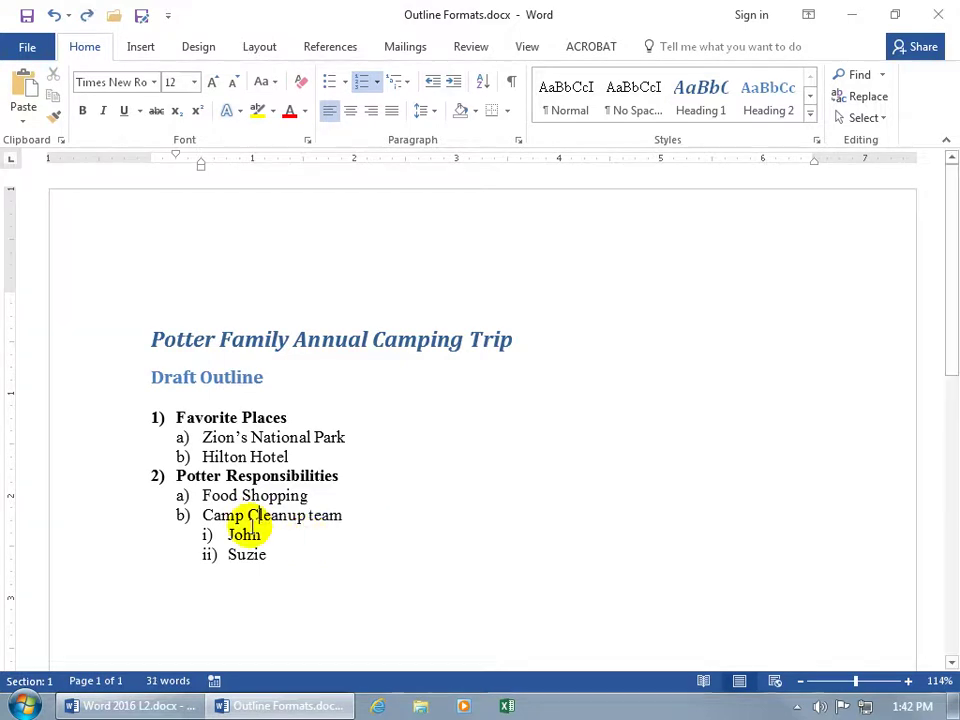
left_click(201, 515)
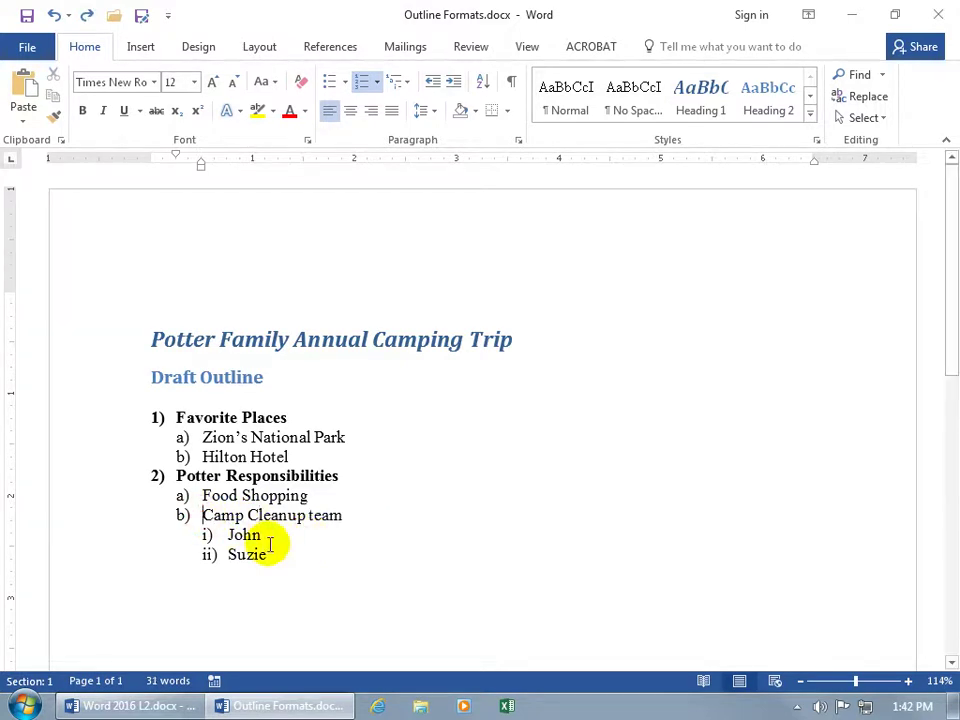
key("shift+Tab")
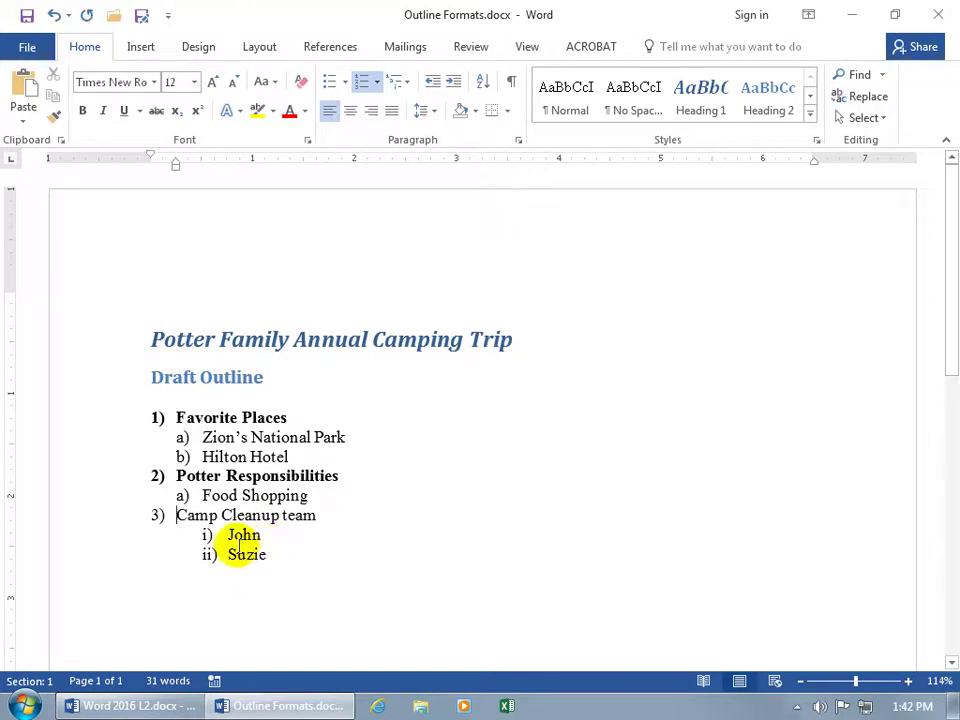
Promote the two team member names to a) and b) sub-items of item 3
left_click_drag(222, 535, 257, 555)
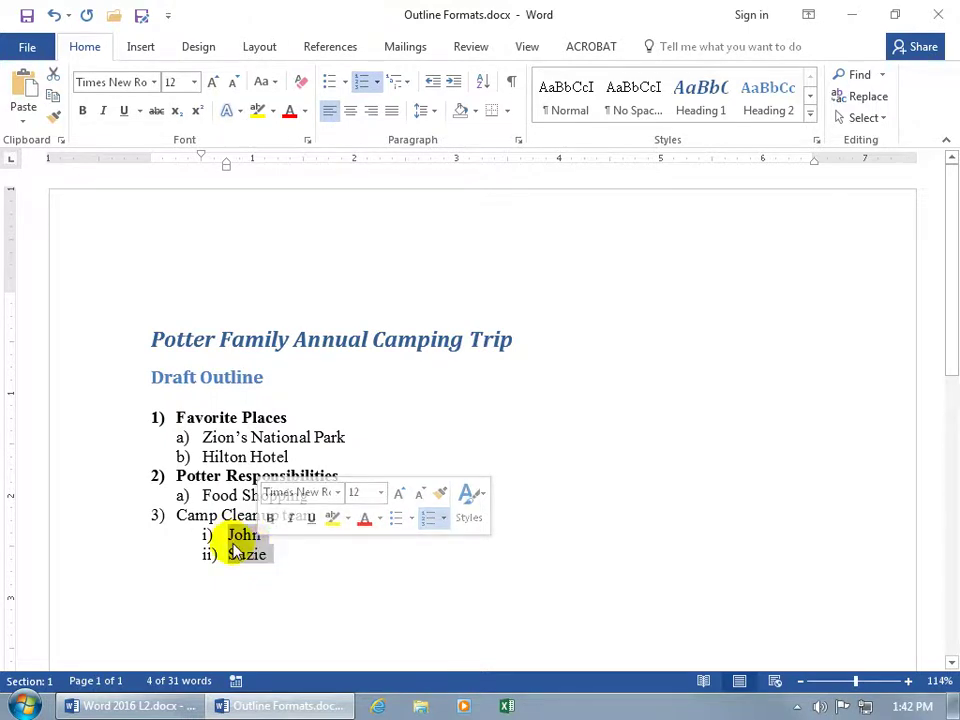
key("shift+Tab")
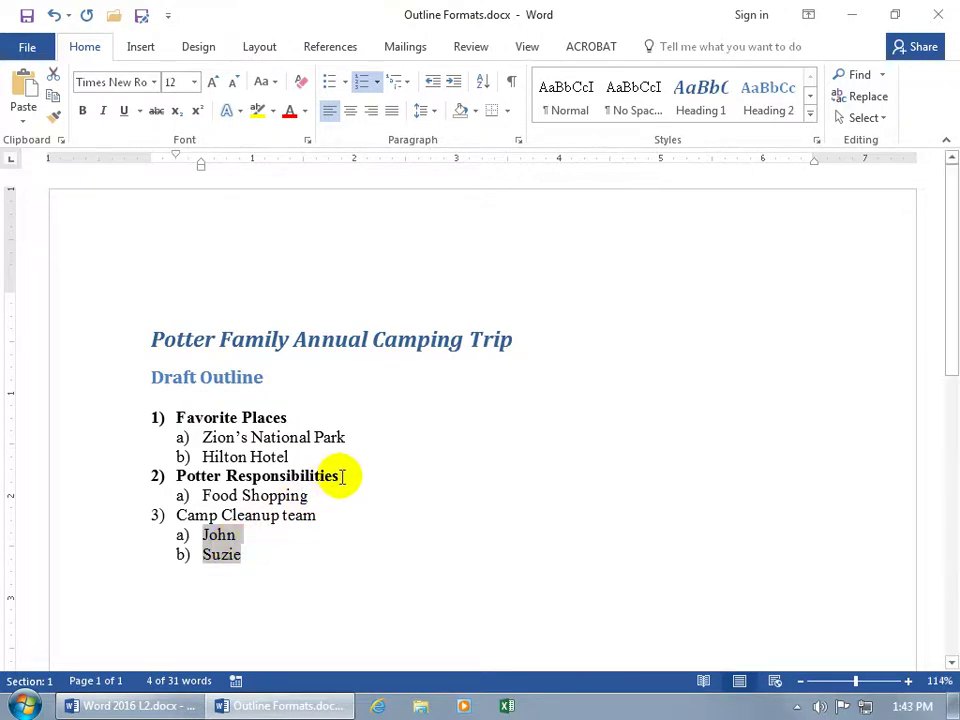
left_click_drag(339, 476, 188, 478)
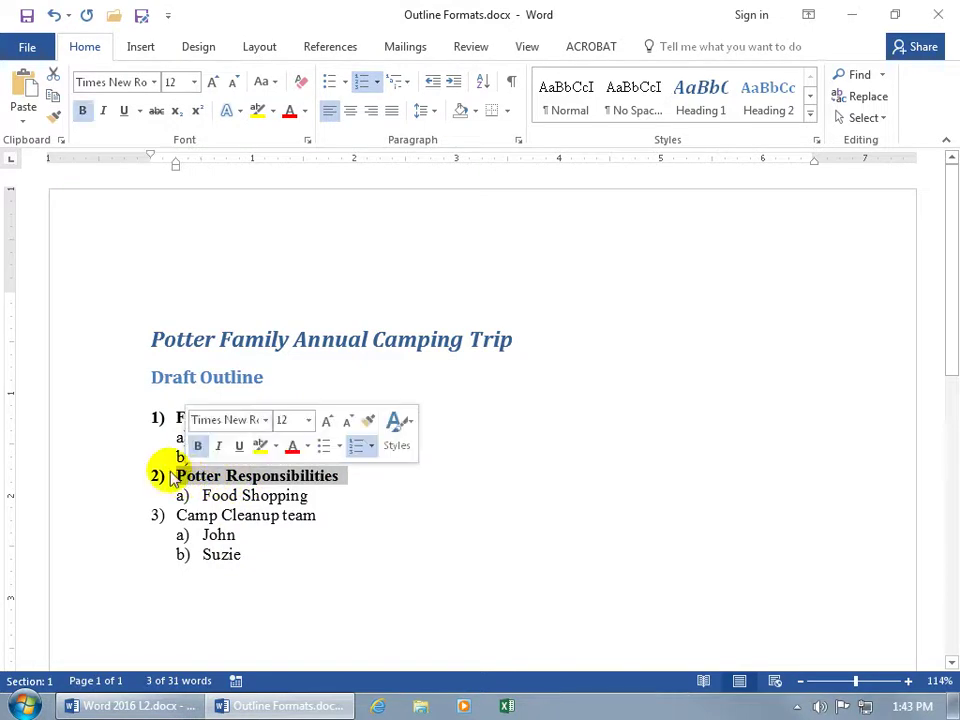
Remove bold from both top-level category headings so all items share plain formatting
left_click(194, 445)
left_click_drag(176, 418, 287, 417)
left_click(296, 386)
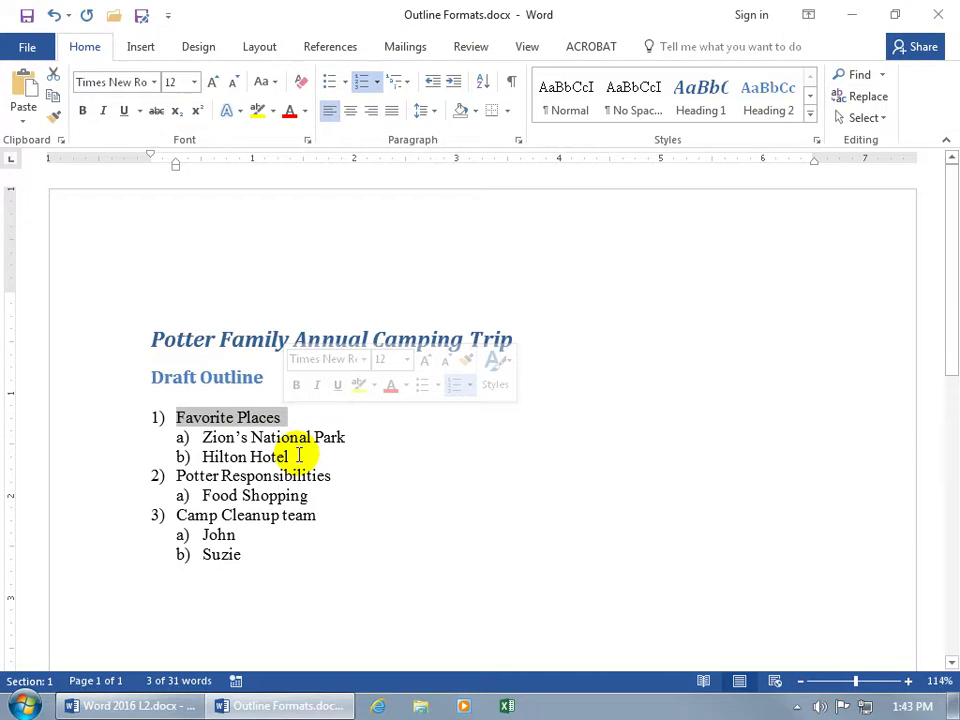
left_click(296, 453)
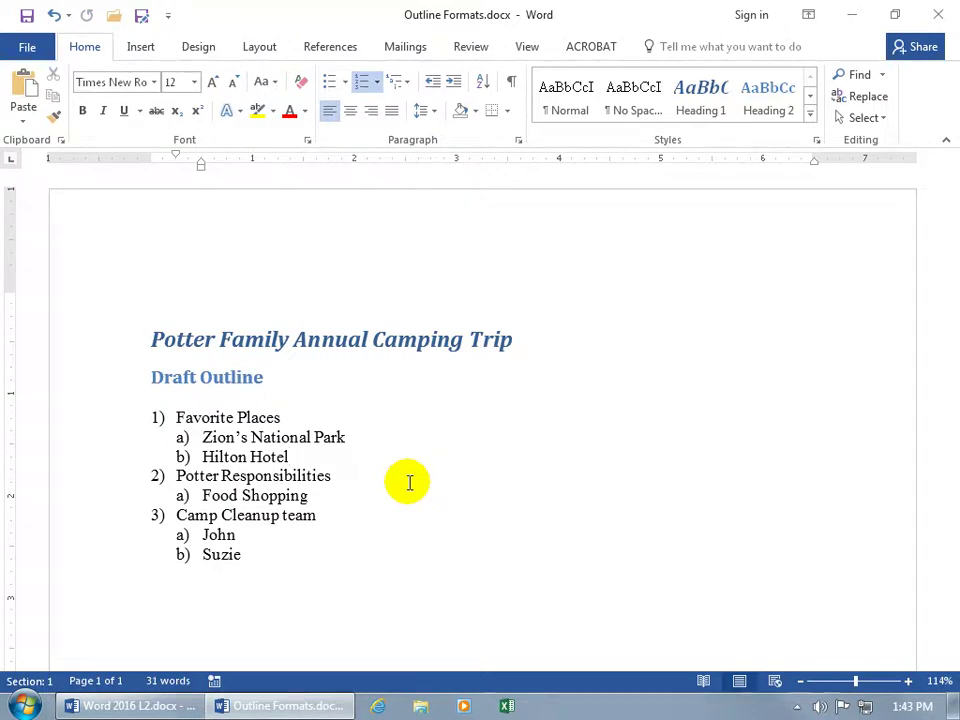
Choose Define New Multilevel List from the Multilevel List gallery
left_click(406, 82)
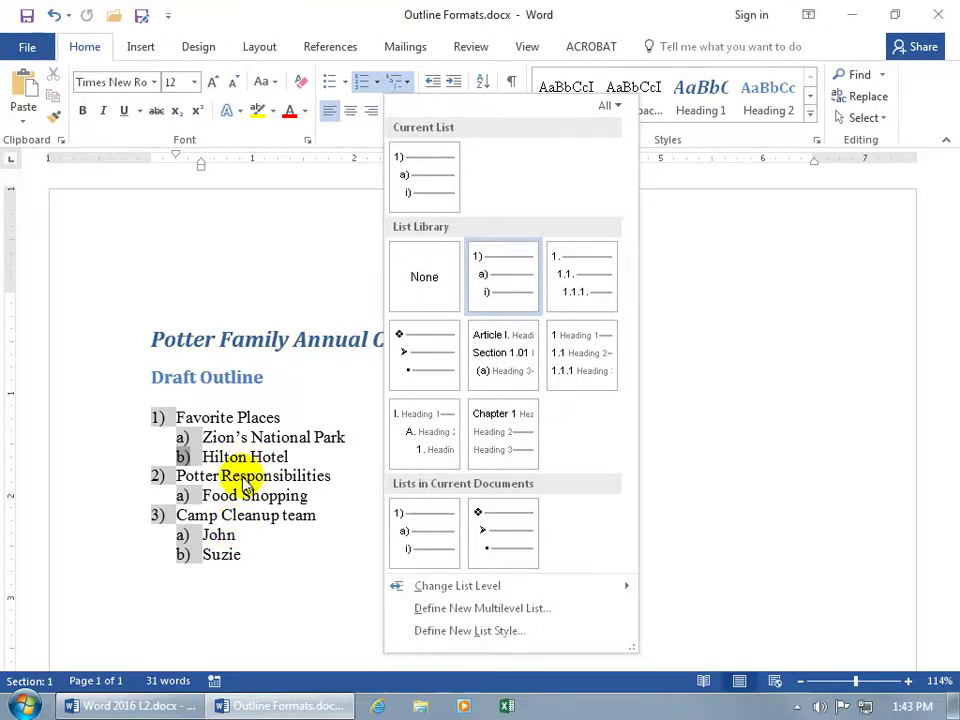
left_click(442, 610)
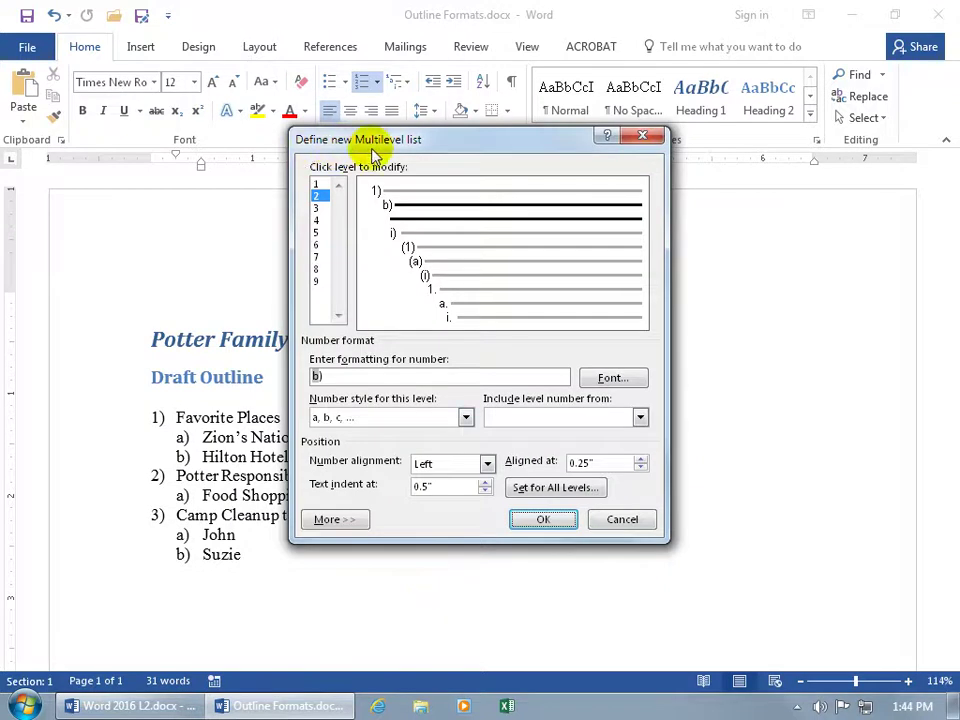
Reopen the list definition from item 3's context menu, inspect level 1, and cancel unchanged
left_click(620, 519)
right_click(176, 516)
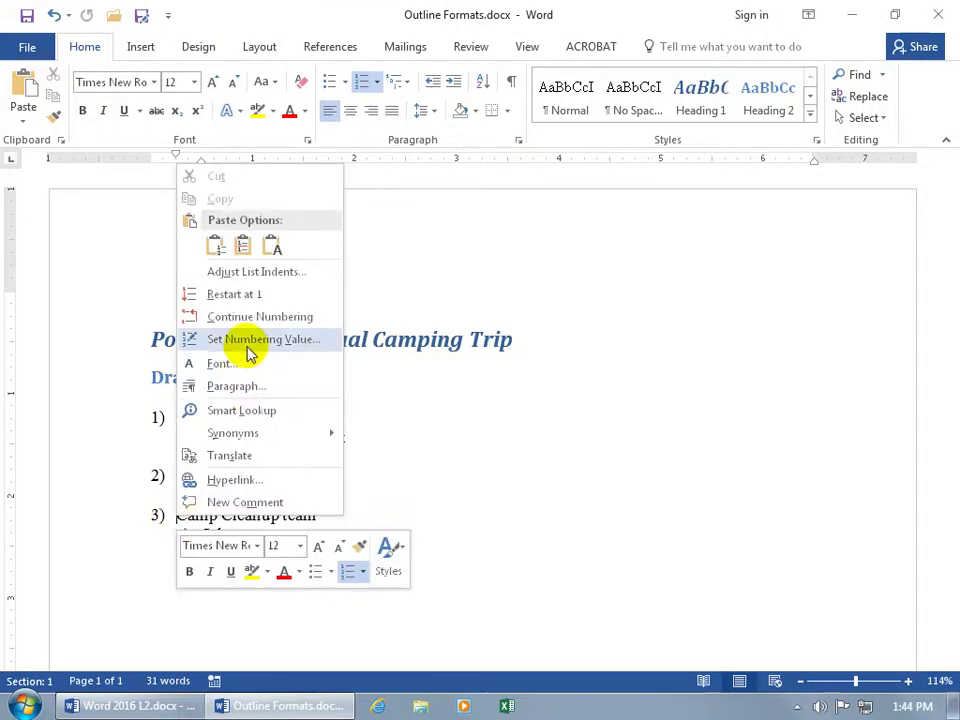
left_click(263, 282)
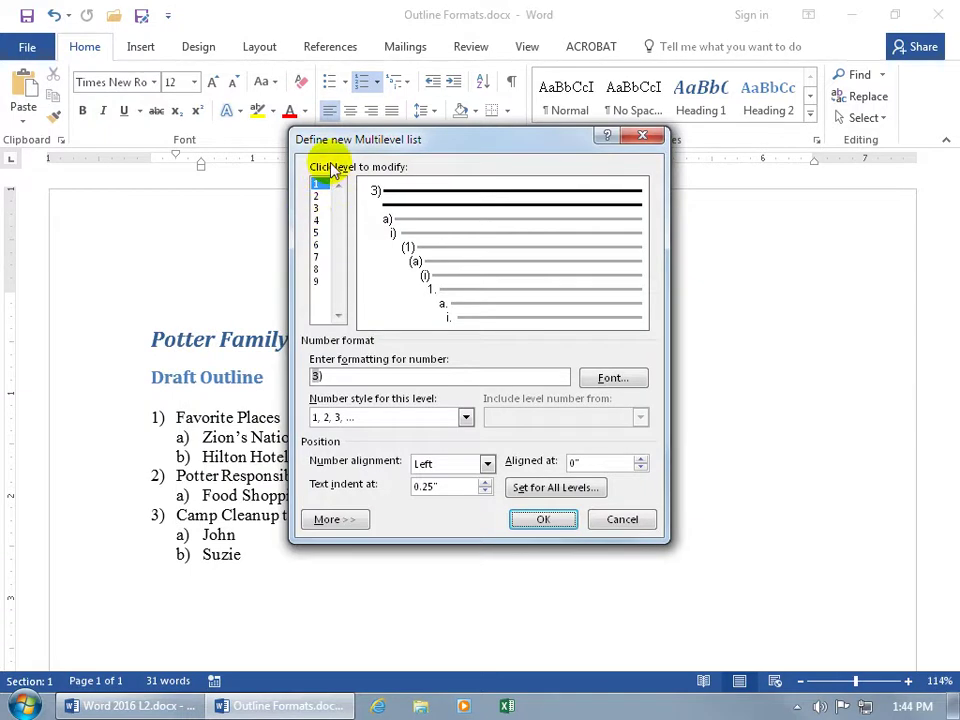
left_click(372, 200)
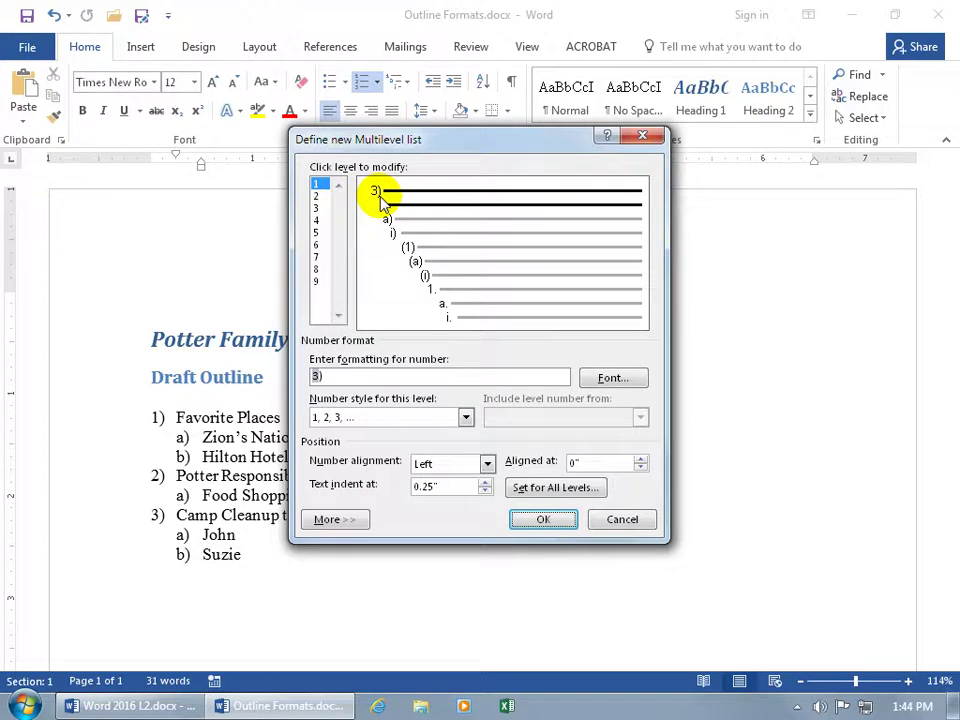
left_click(320, 187)
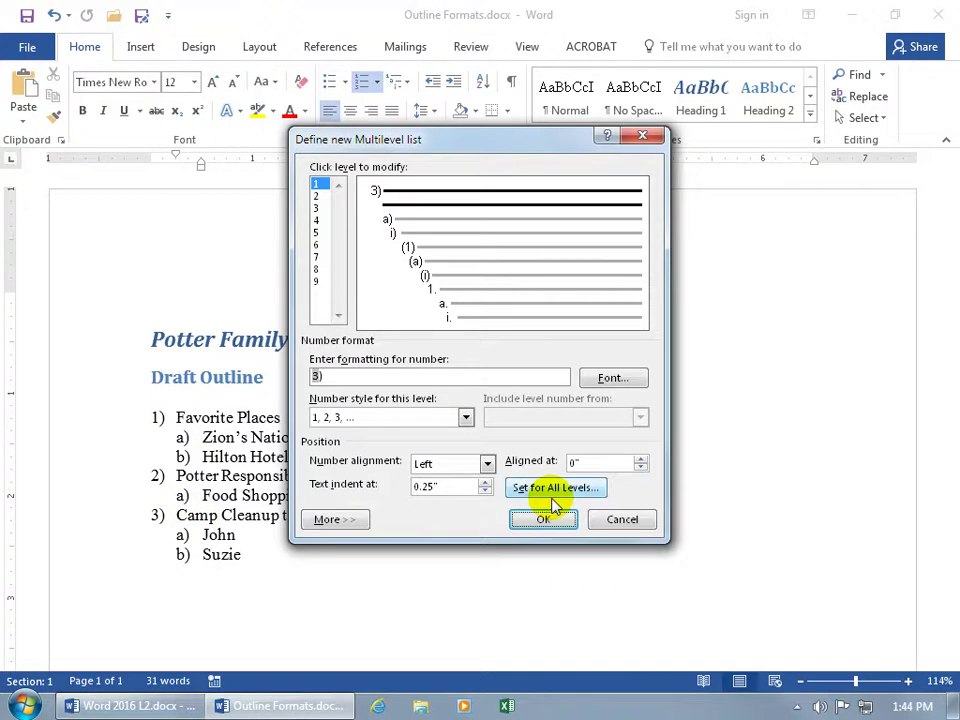
left_click(616, 521)
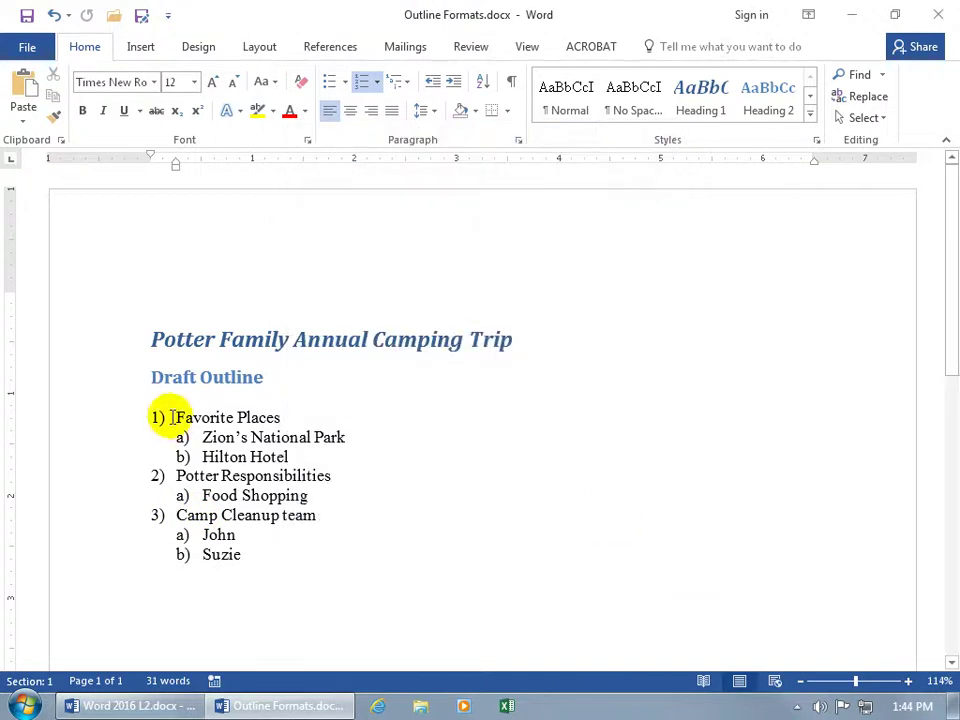
Reopen the list definition via Adjust List Indents on item 1's '1)' number
right_click(170, 420)
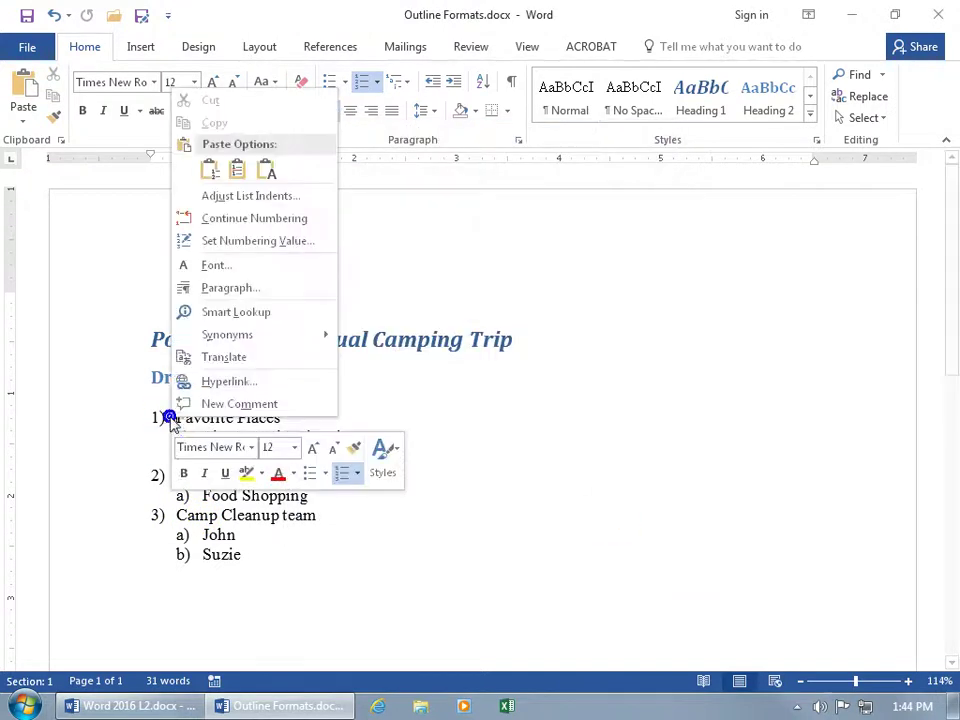
left_click(240, 197)
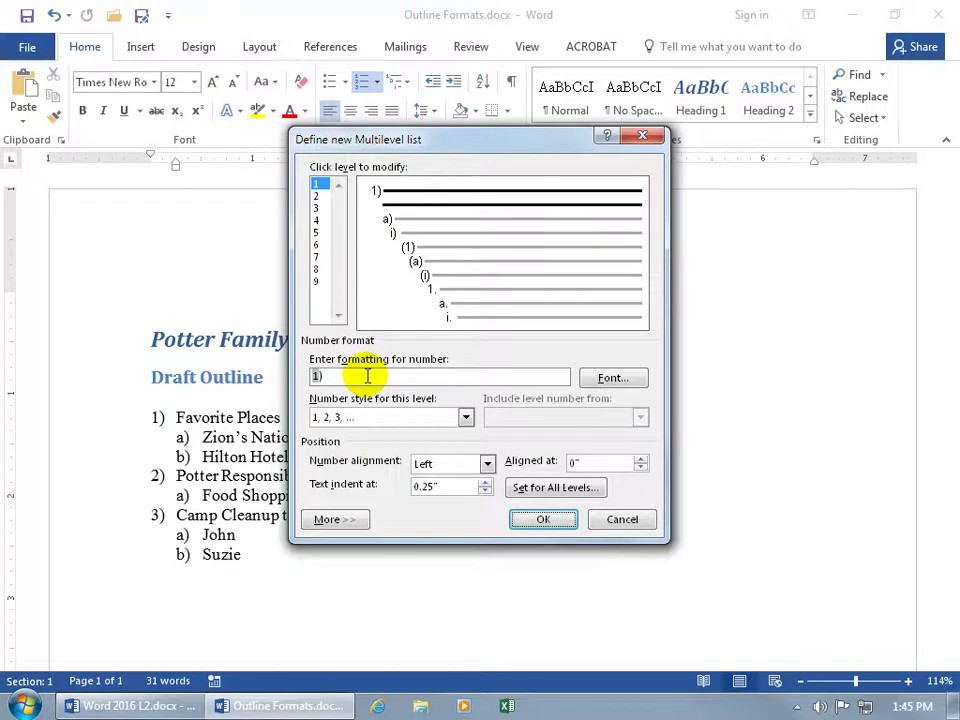
Leave level 1's '1)' format unchanged and switch to level 2's a) settings
left_click(318, 376)
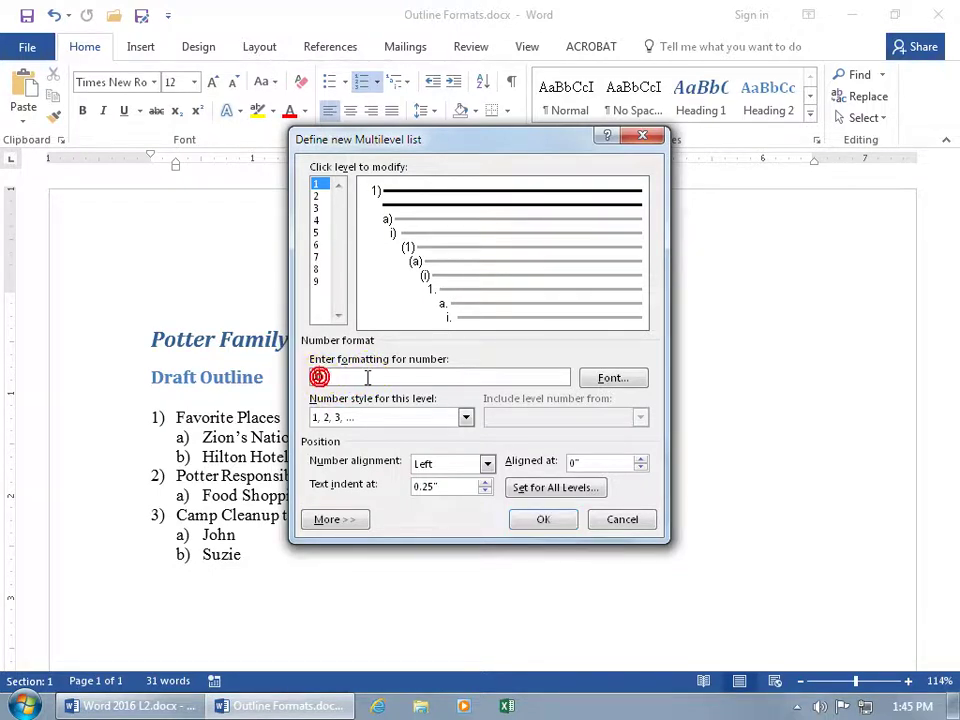
type("-")
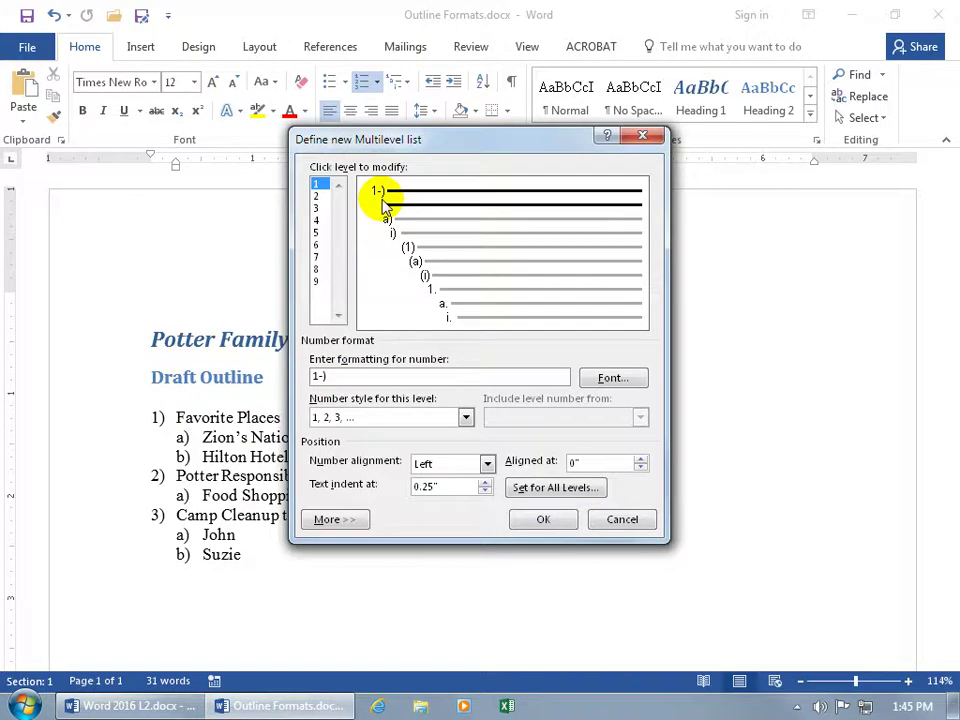
key("BackSpace")
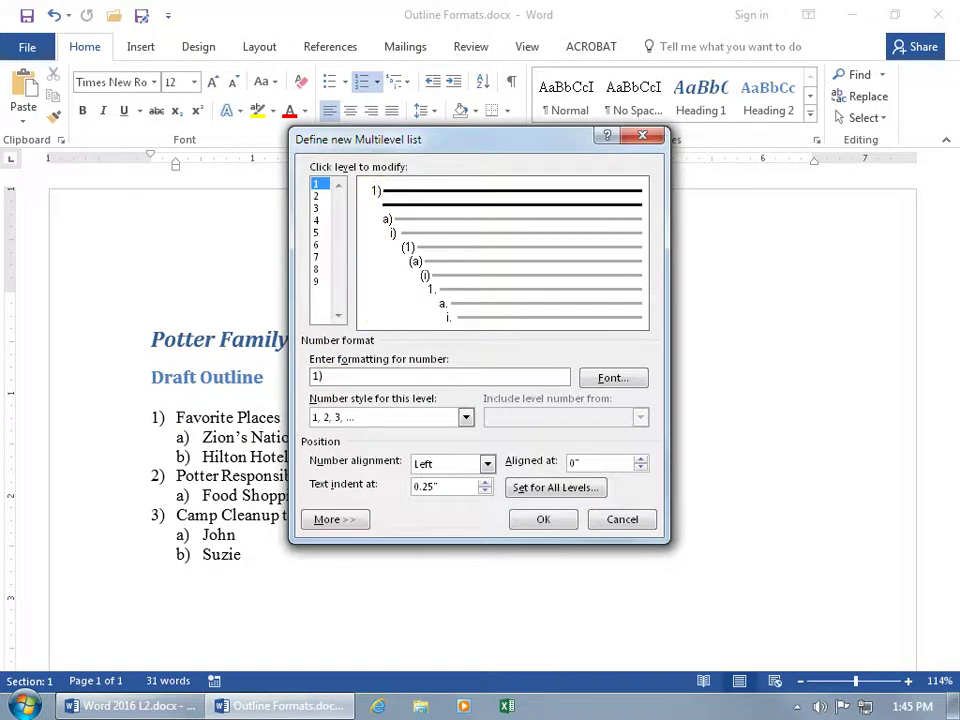
left_click(317, 197)
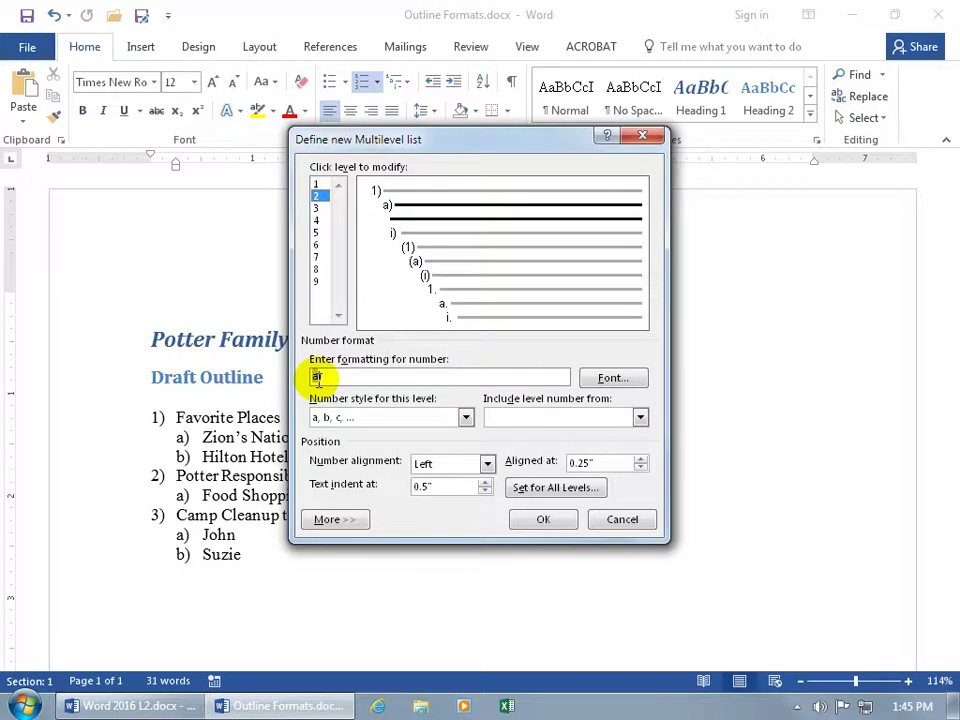
Make the level 2 letters red with a single-line underline and apply the list definition
left_click(612, 378)
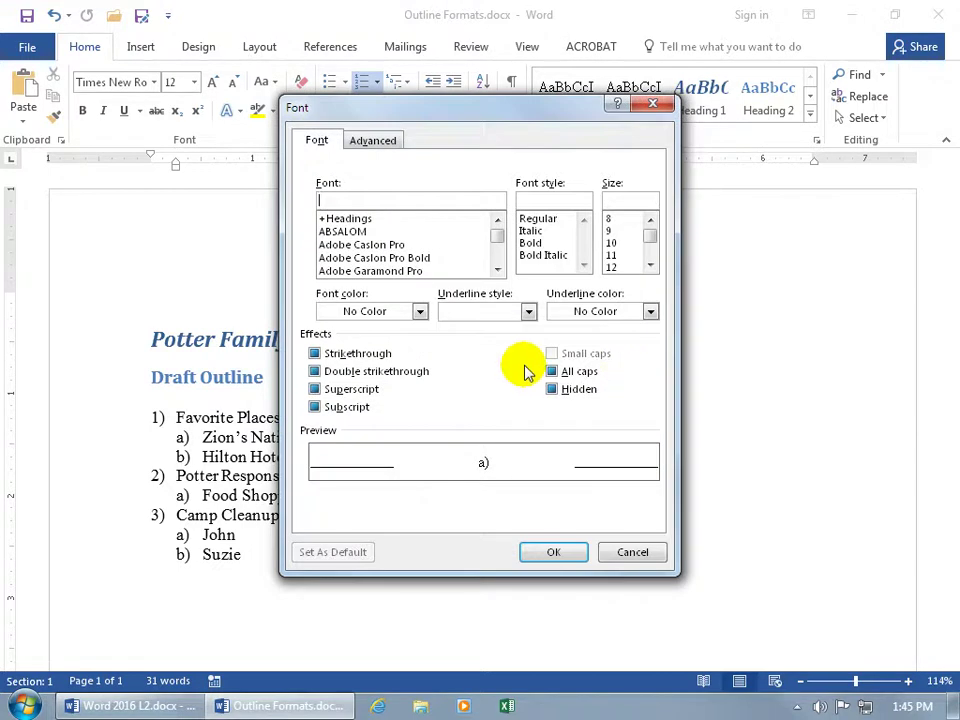
left_click(419, 311)
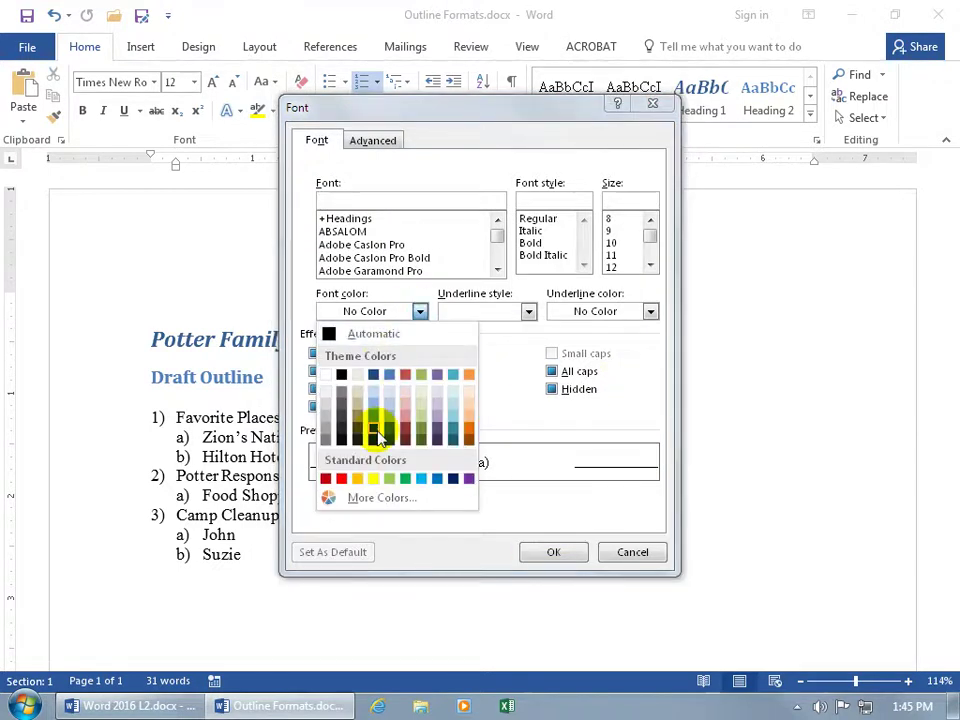
left_click(341, 480)
left_click(528, 311)
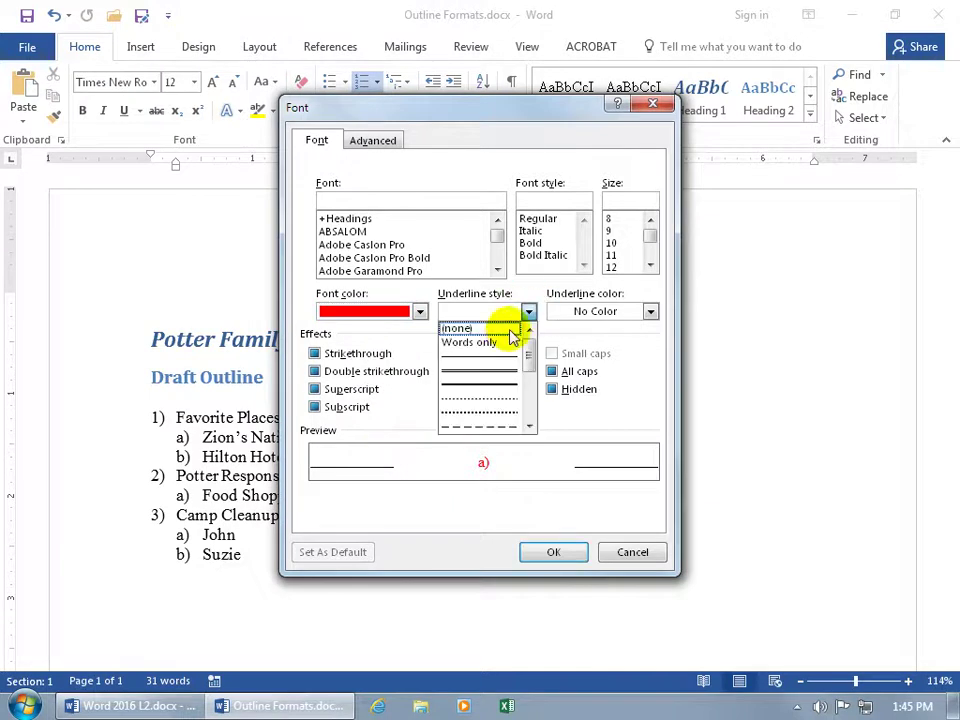
left_click(493, 356)
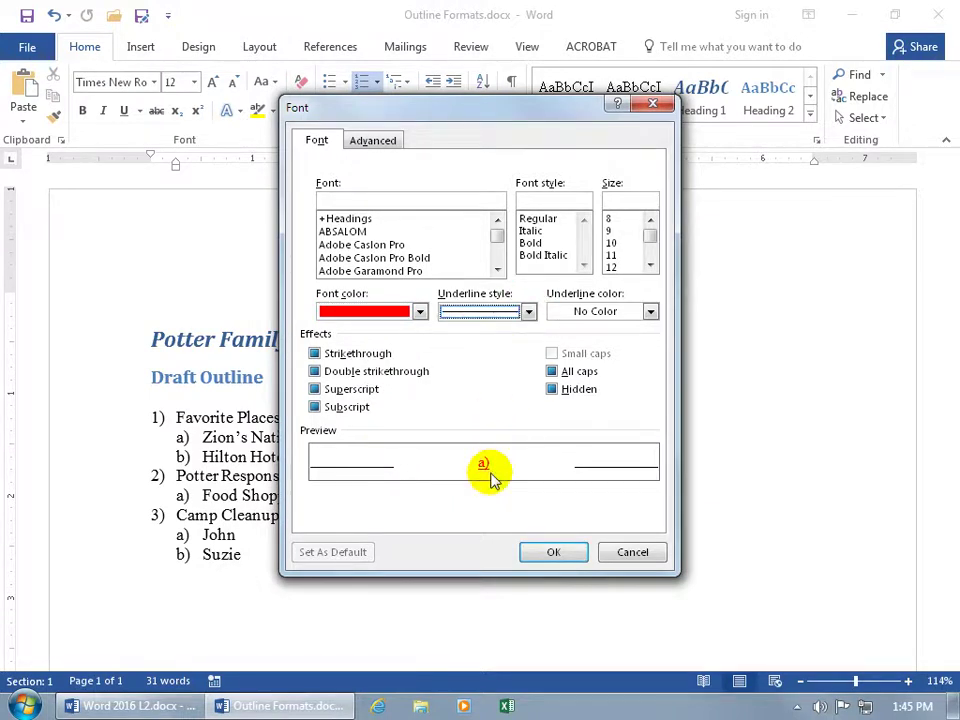
left_click(553, 553)
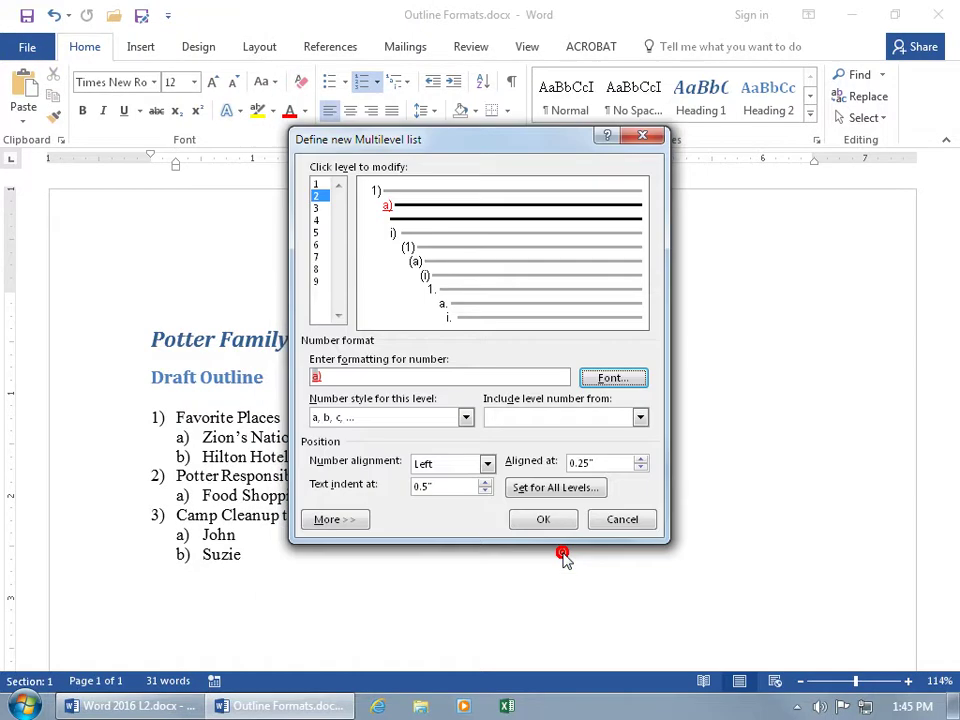
left_click(545, 519)
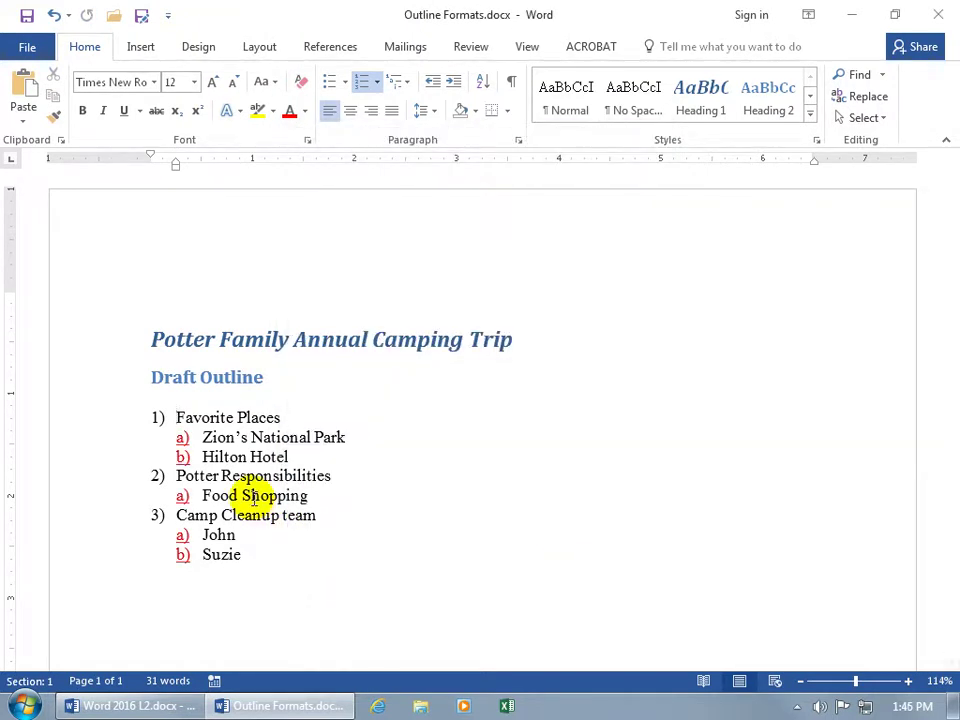
From Adjust List Indents, choose New Picture as the level 1 number style
right_click(172, 416)
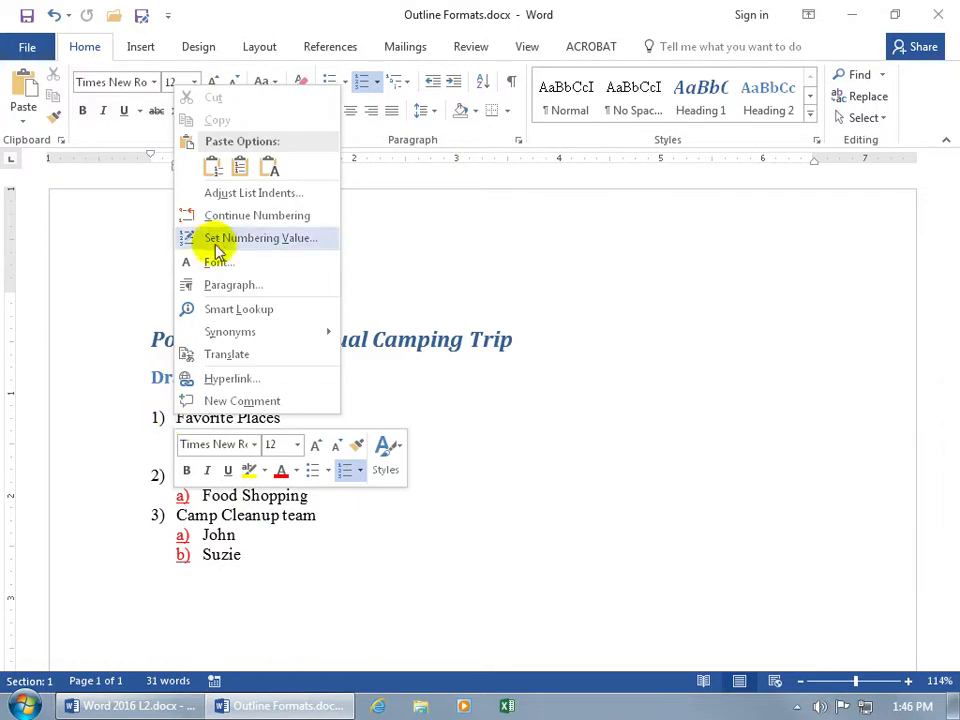
left_click(229, 193)
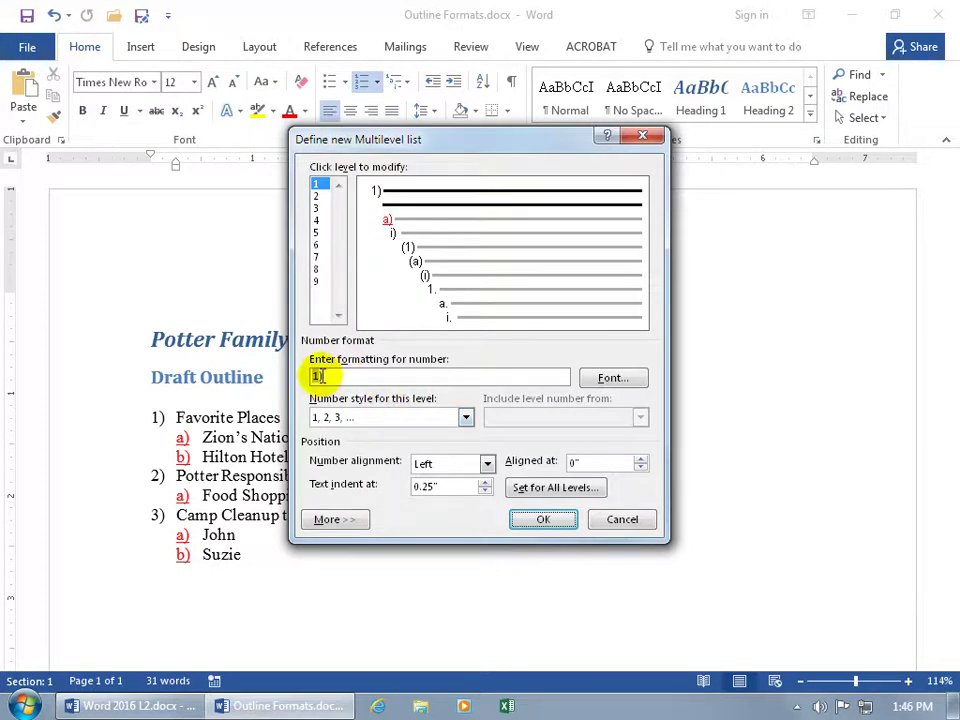
left_click(466, 418)
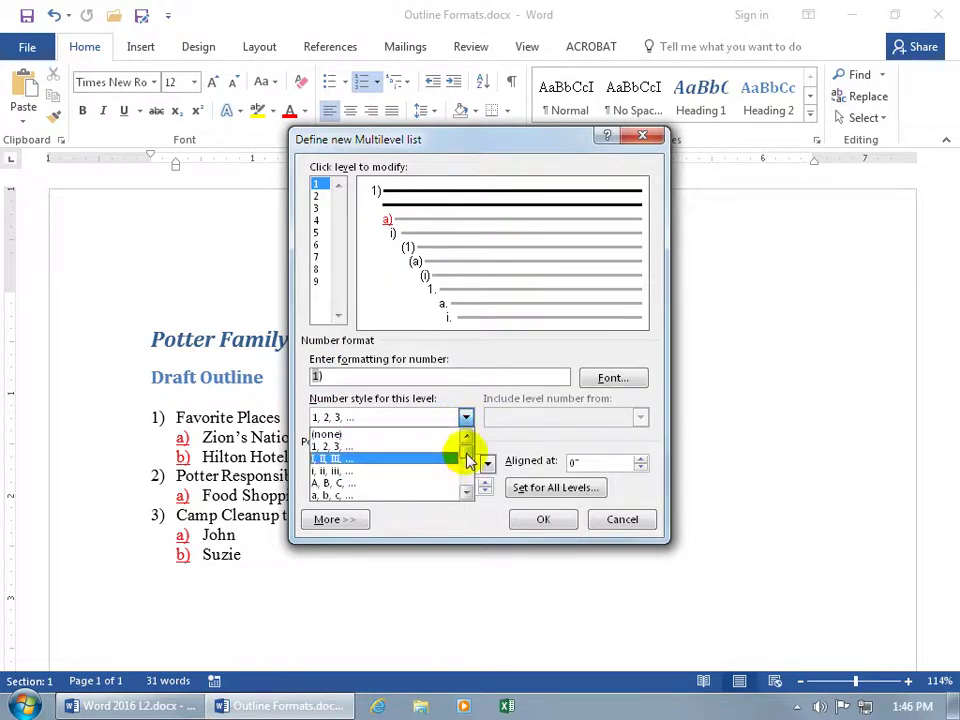
scroll(466, 455, "down", 4)
left_click_drag(467, 476, 465, 484)
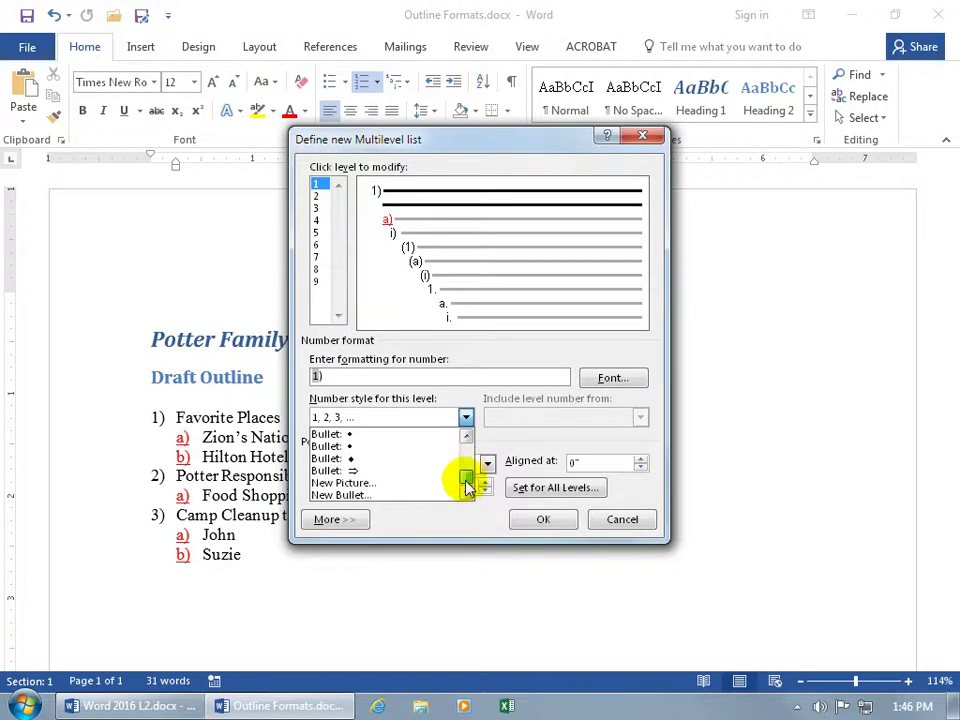
left_click(370, 484)
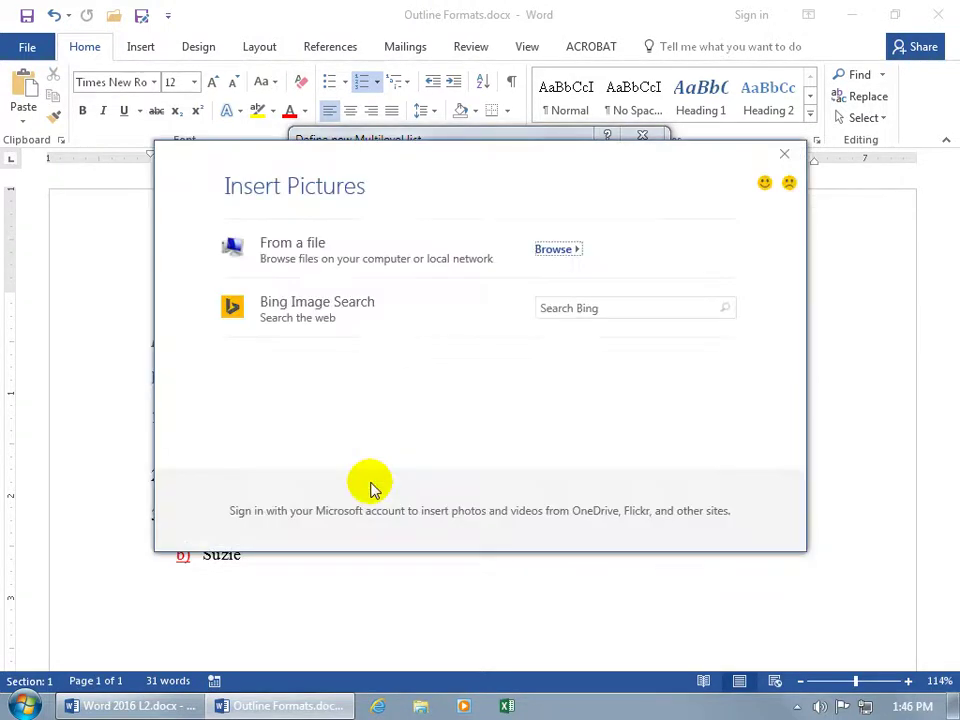
Search Bing for 'Happy New Year' pictures, then cancel the picture search
left_click(565, 307)
type("Happy New Year")
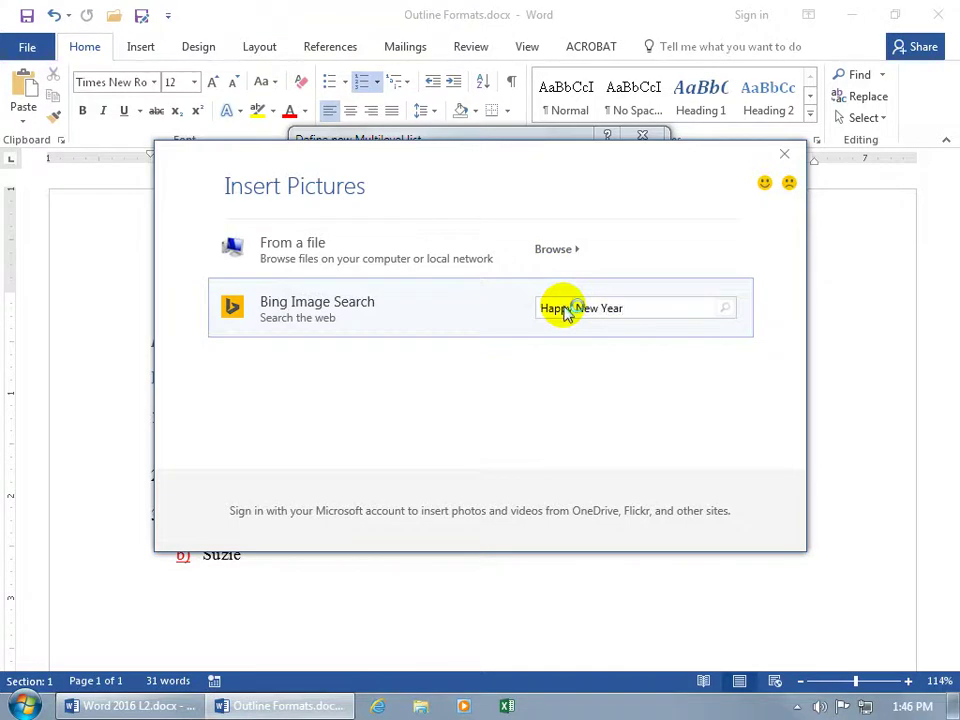
key("Return")
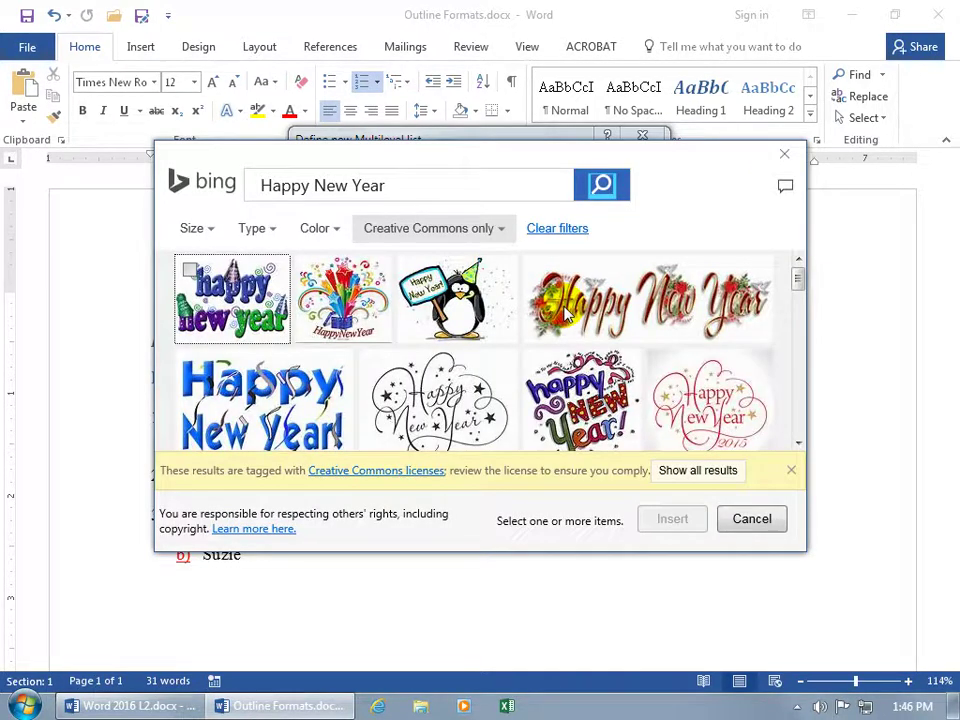
mouse_move(565, 313)
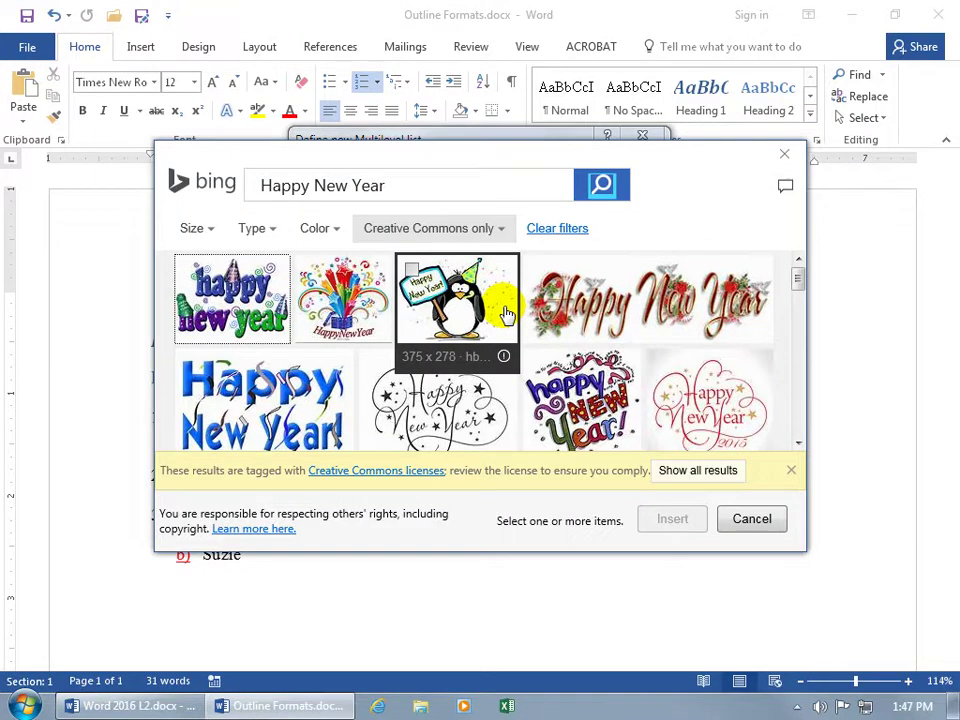
left_click(752, 518)
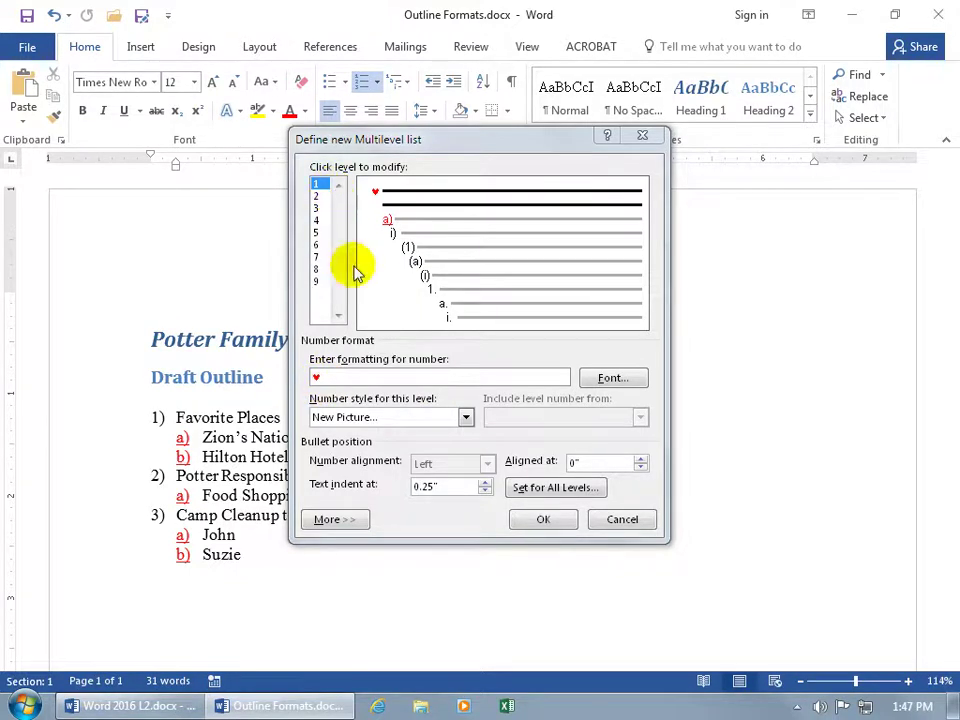
Number list level 1 as 1, 2, 3
left_click(466, 418)
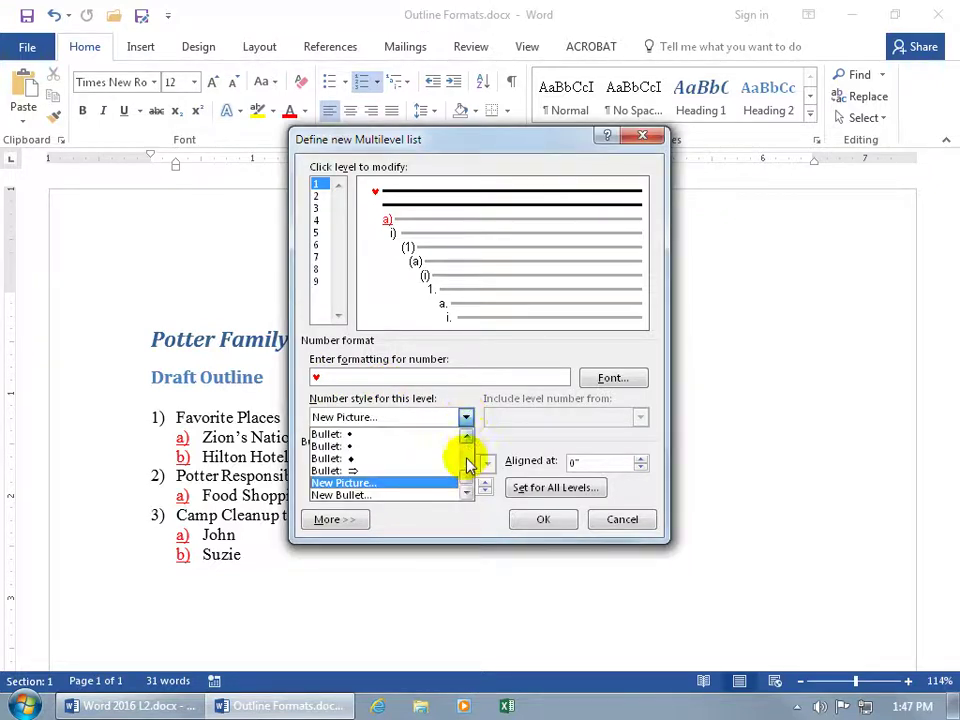
scroll(467, 454, "up", 5)
left_click(441, 449)
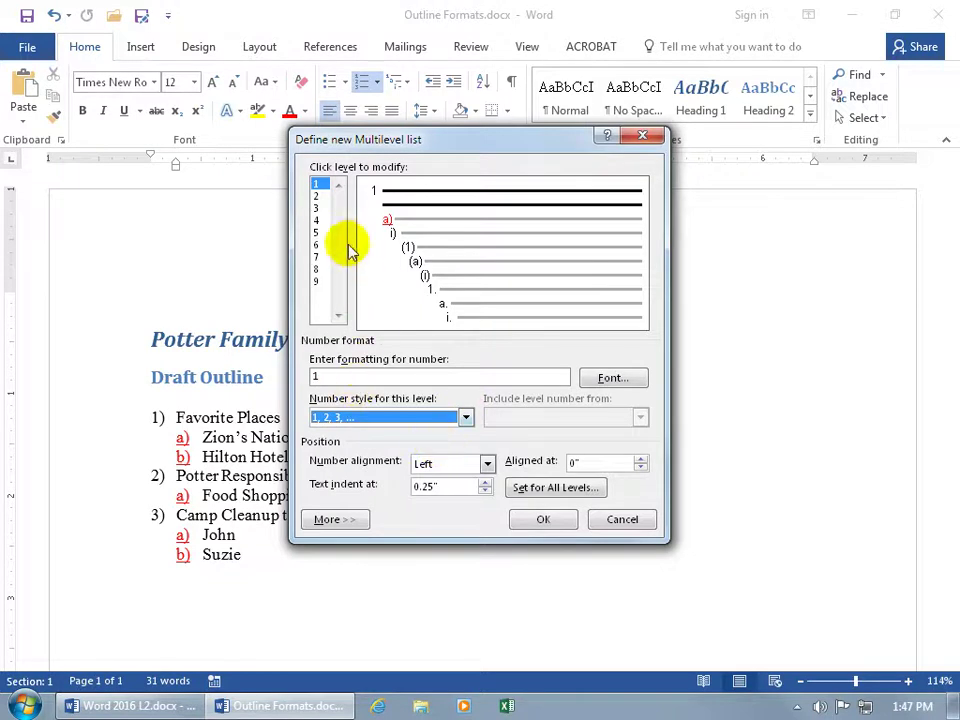
Start defining a new symbol bullet for list level 2
left_click(317, 195)
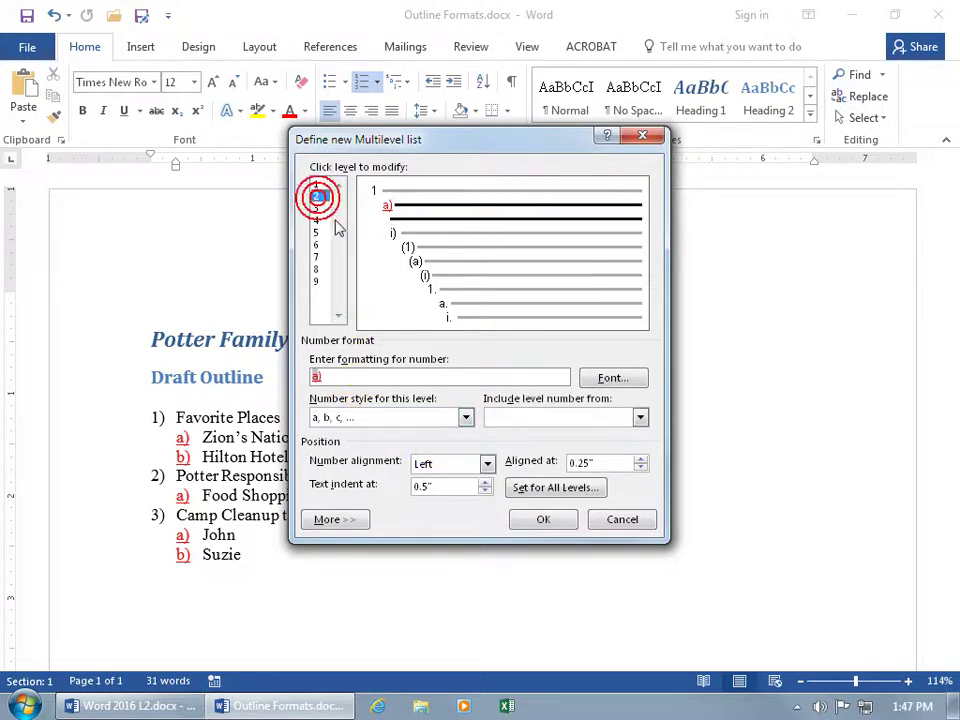
left_click(465, 417)
left_click_drag(467, 446, 472, 477)
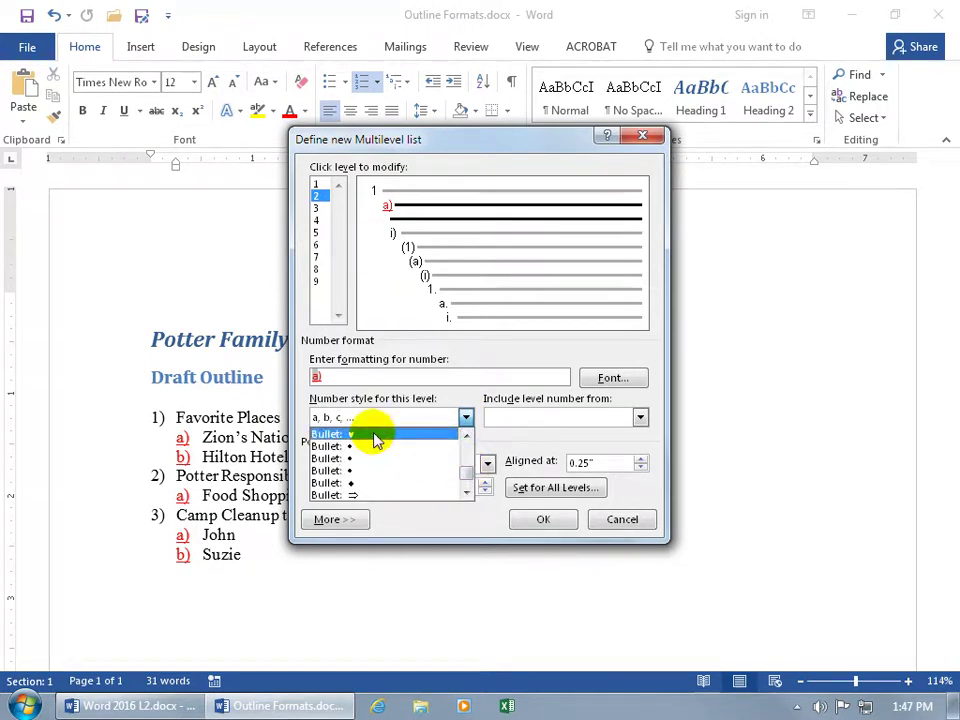
left_click_drag(467, 469, 465, 482)
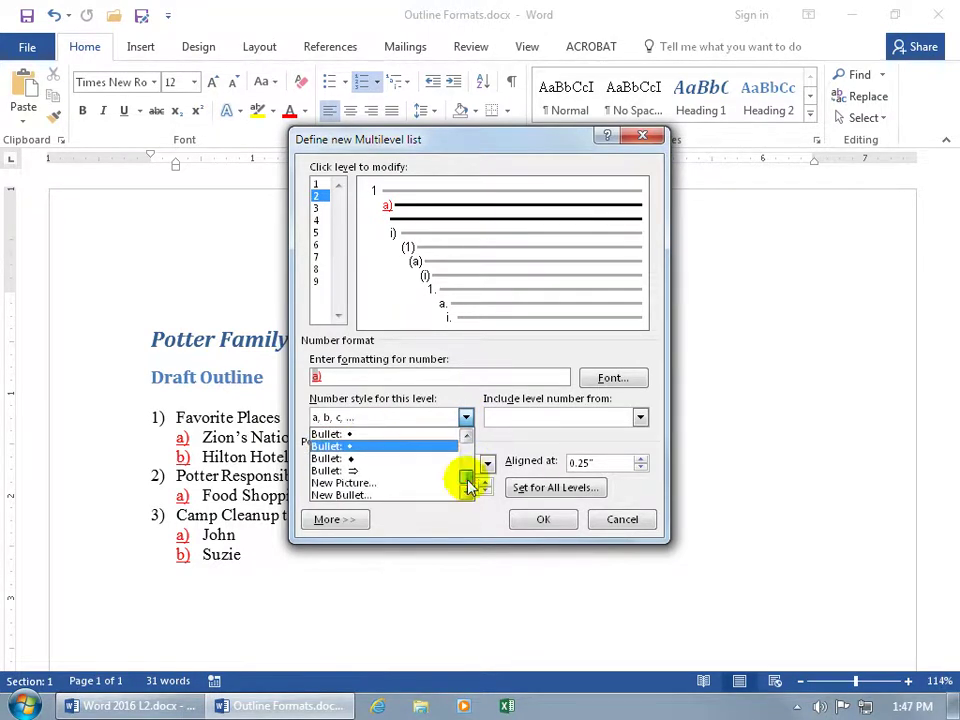
left_click(398, 496)
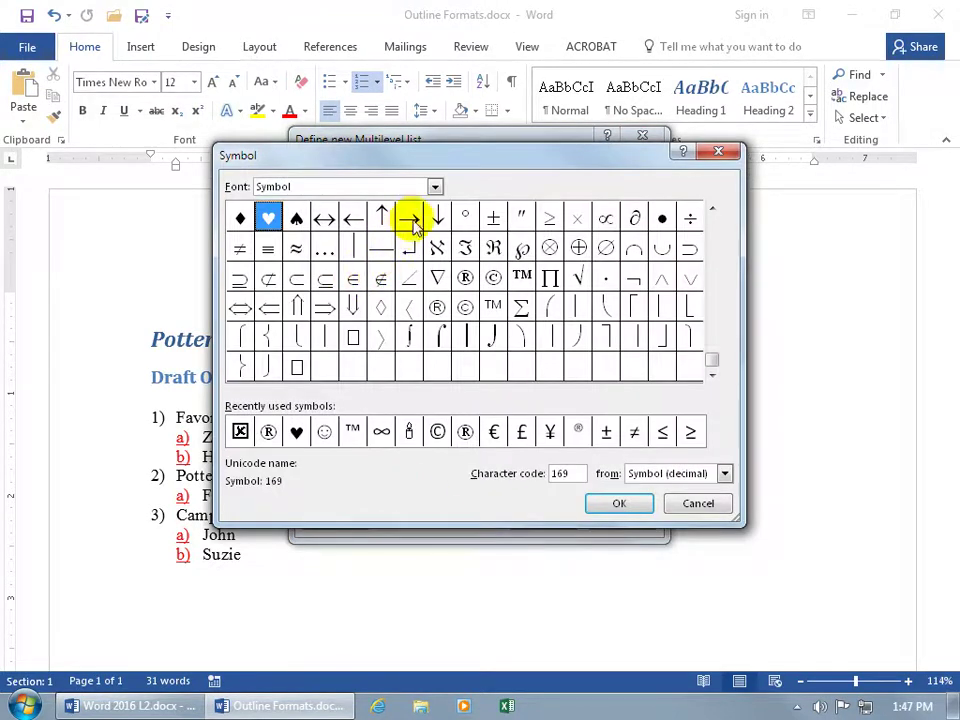
Choose the Wingdings 2 heart as the level 2 bullet symbol
left_click(434, 187)
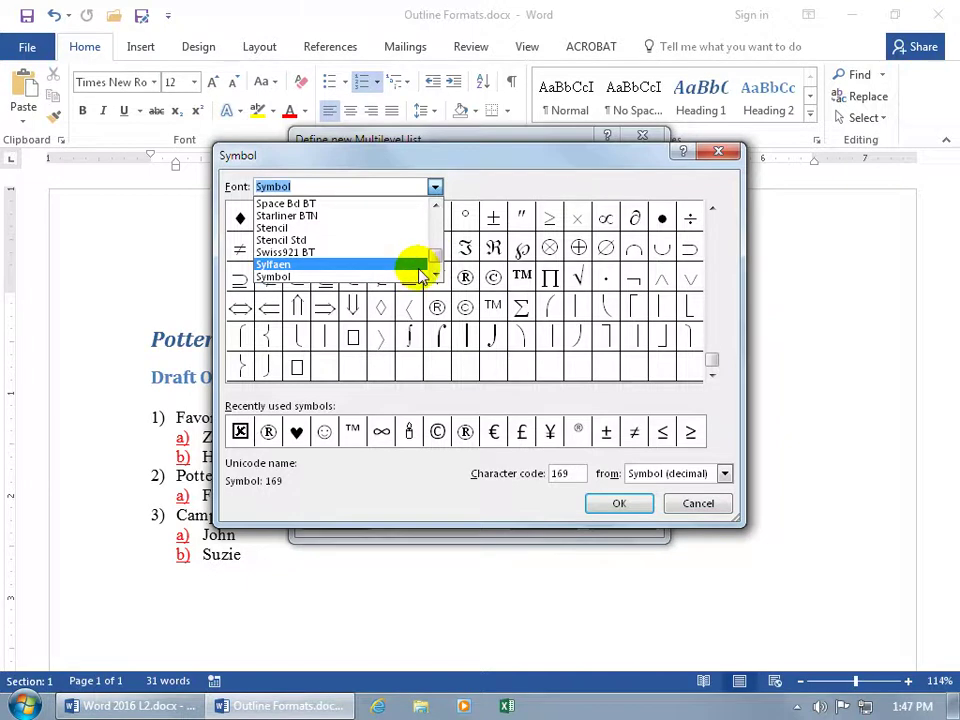
mouse_move(433, 266)
left_mouse_down()
mouse_move(436, 276)
mouse_move(435, 257)
mouse_move(437, 268)
left_mouse_up()
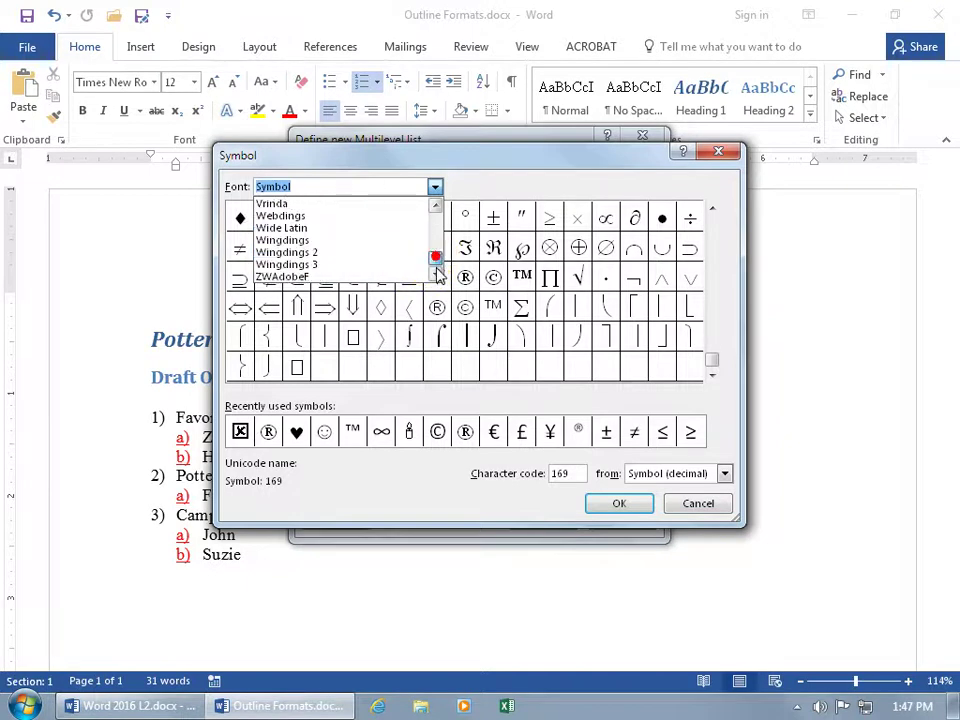
left_click(366, 254)
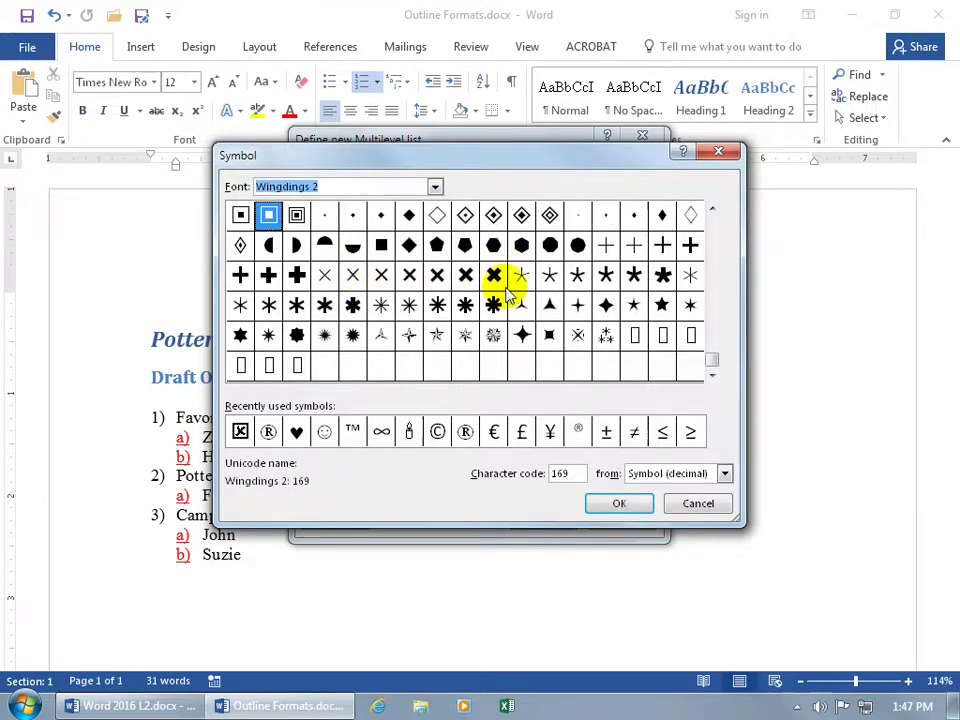
left_click(296, 431)
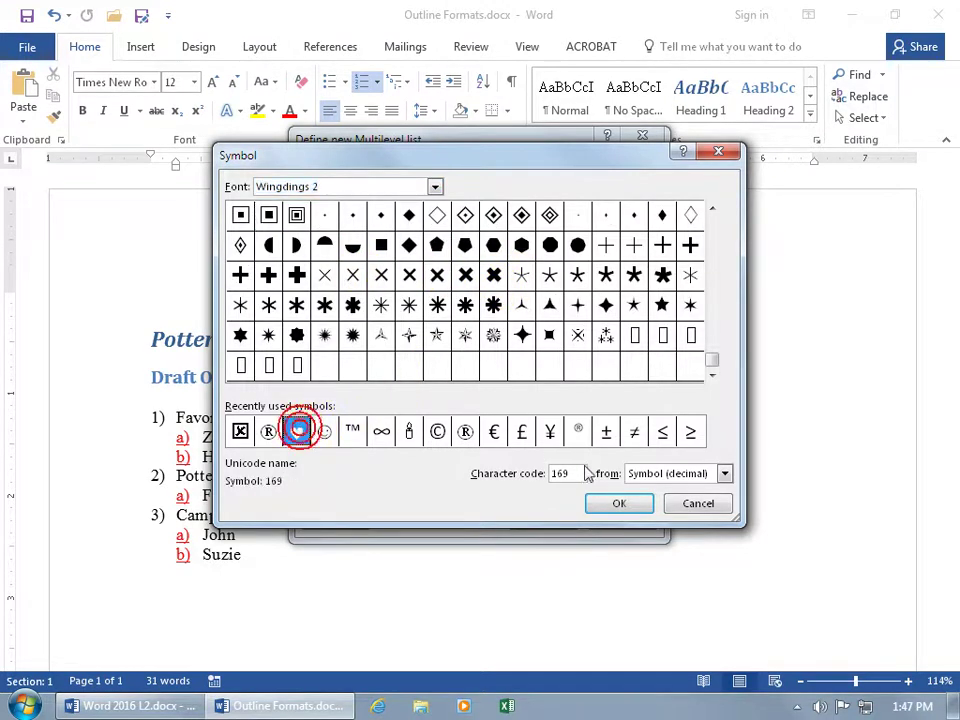
left_click(618, 505)
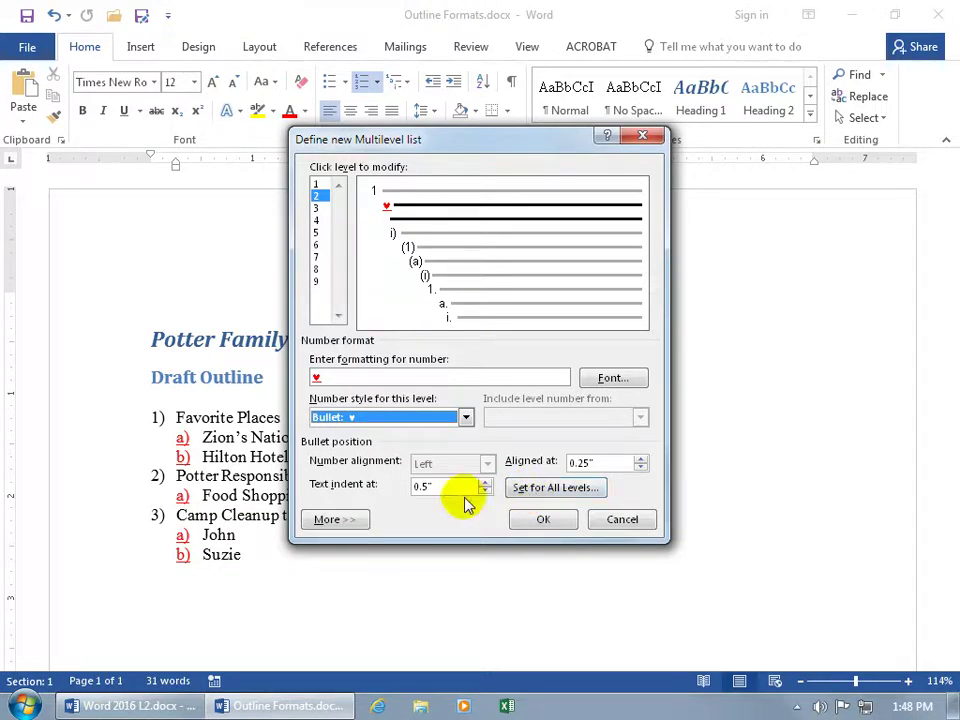
Apply the list definition to the outline from this point forward
left_click(340, 520)
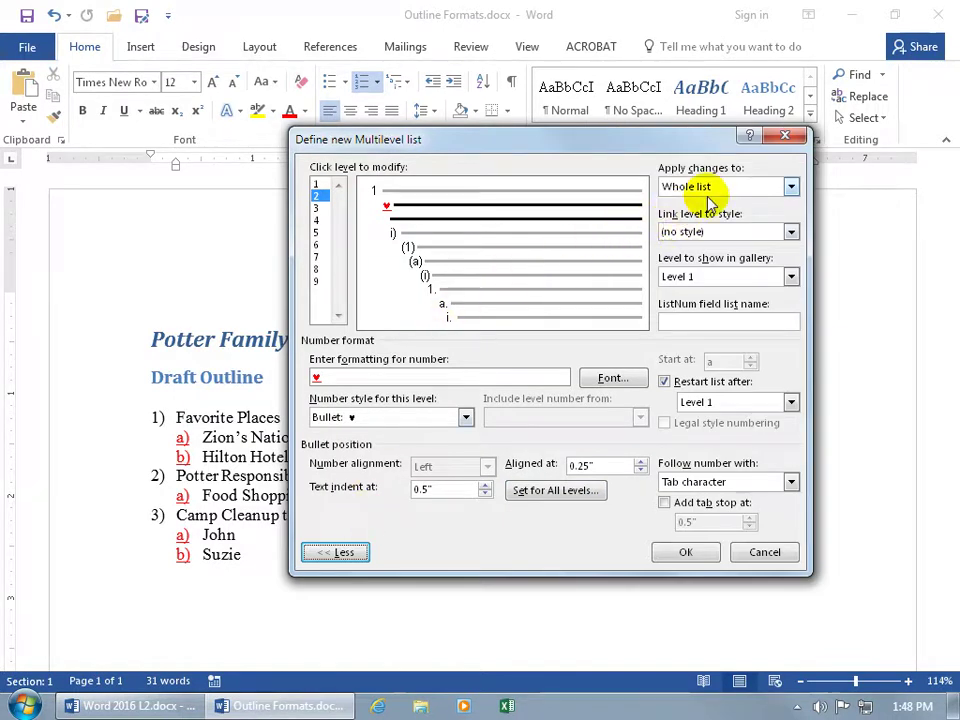
left_click(789, 187)
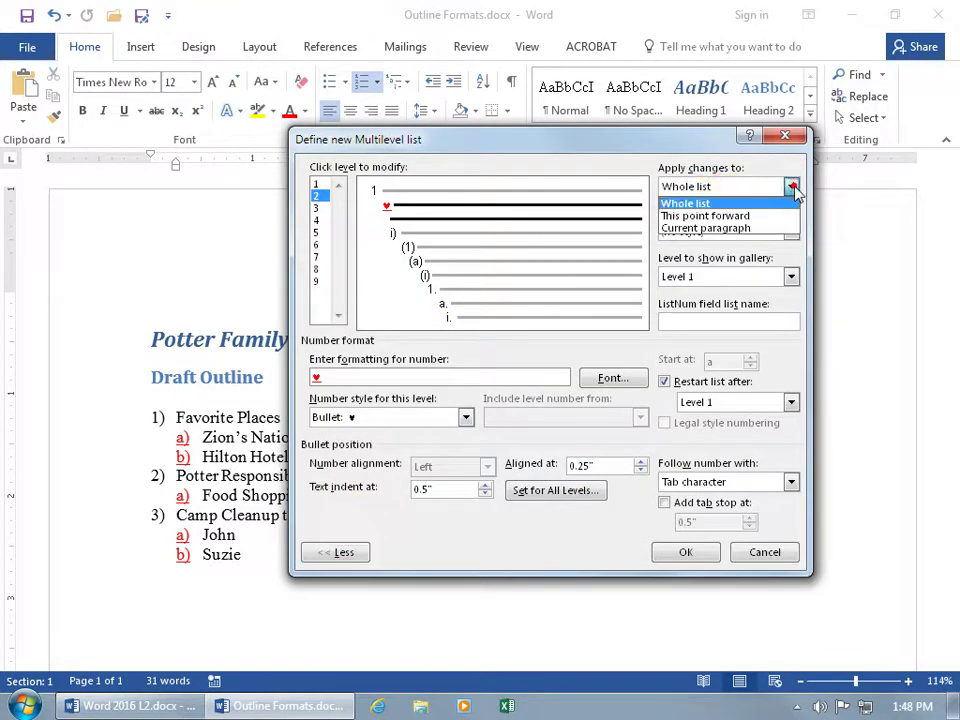
left_click(780, 215)
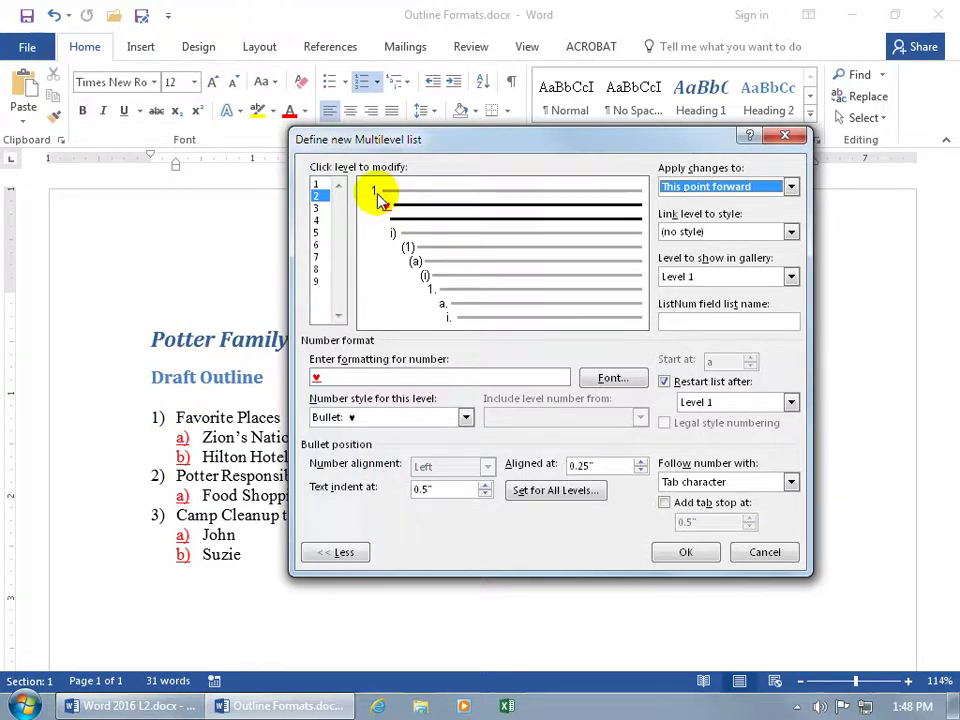
left_click(688, 556)
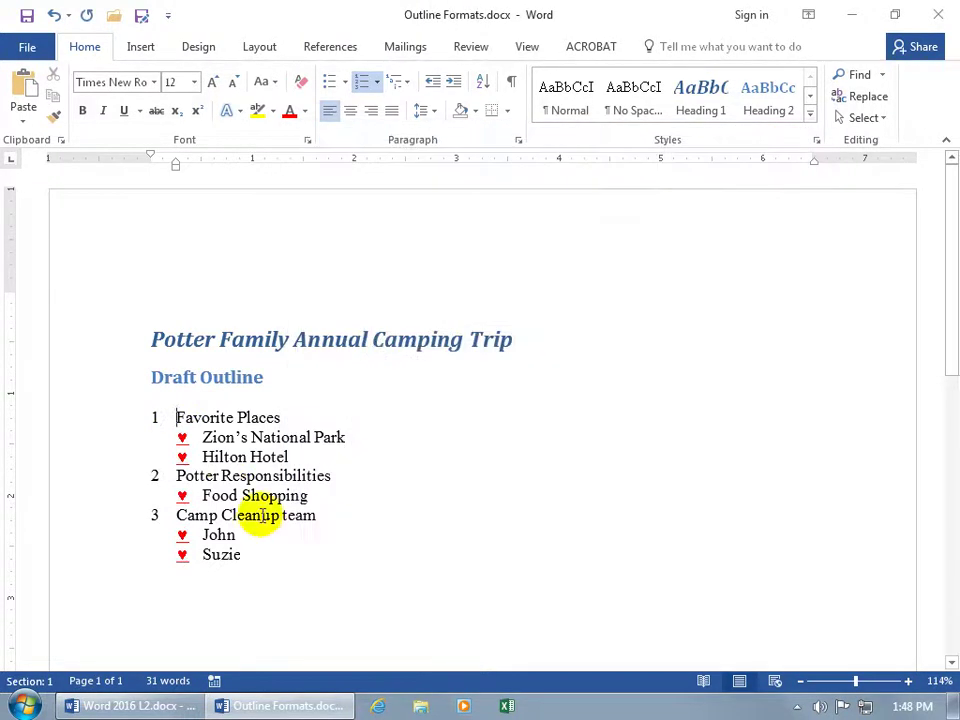
right_click(172, 517)
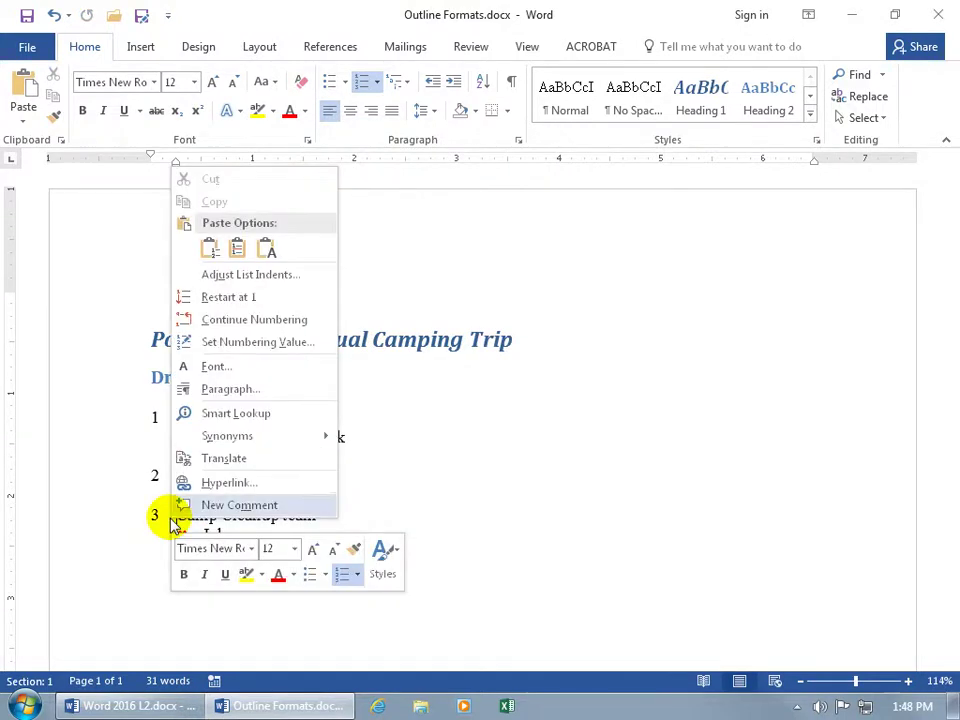
Reconfirm the multilevel list definition with changes applied to the current paragraph
left_click(254, 274)
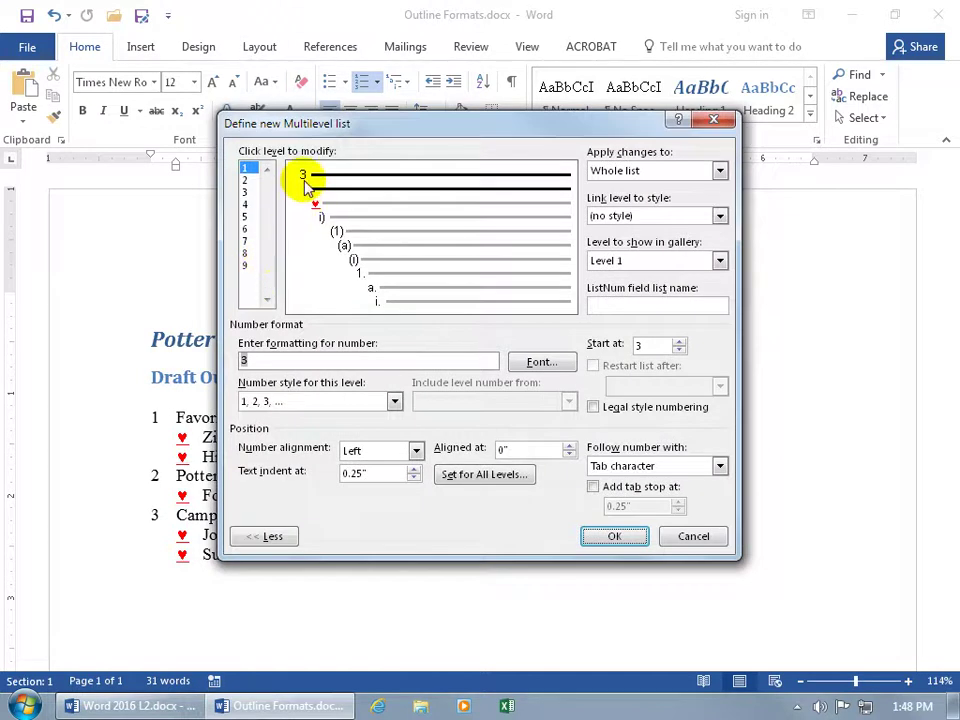
left_click(719, 171)
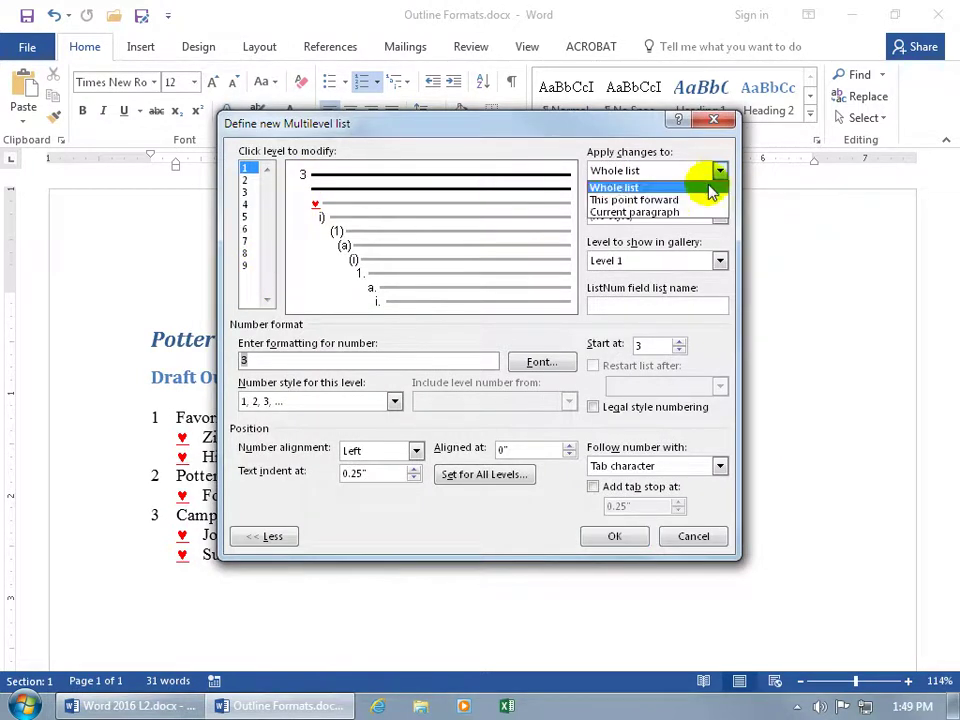
left_click(697, 201)
left_click(719, 171)
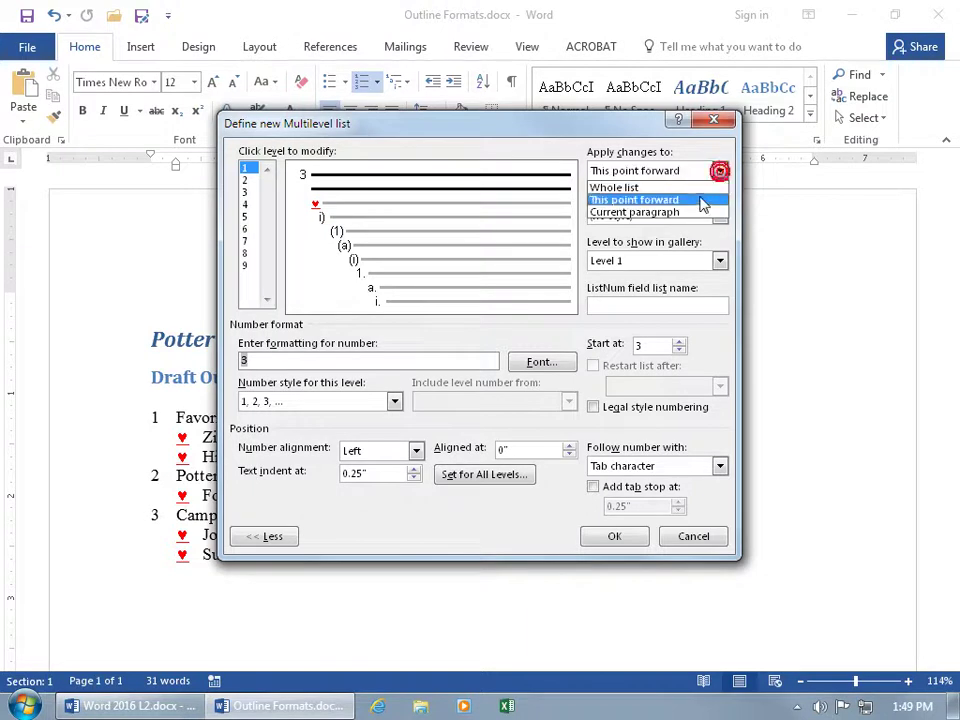
left_click(690, 213)
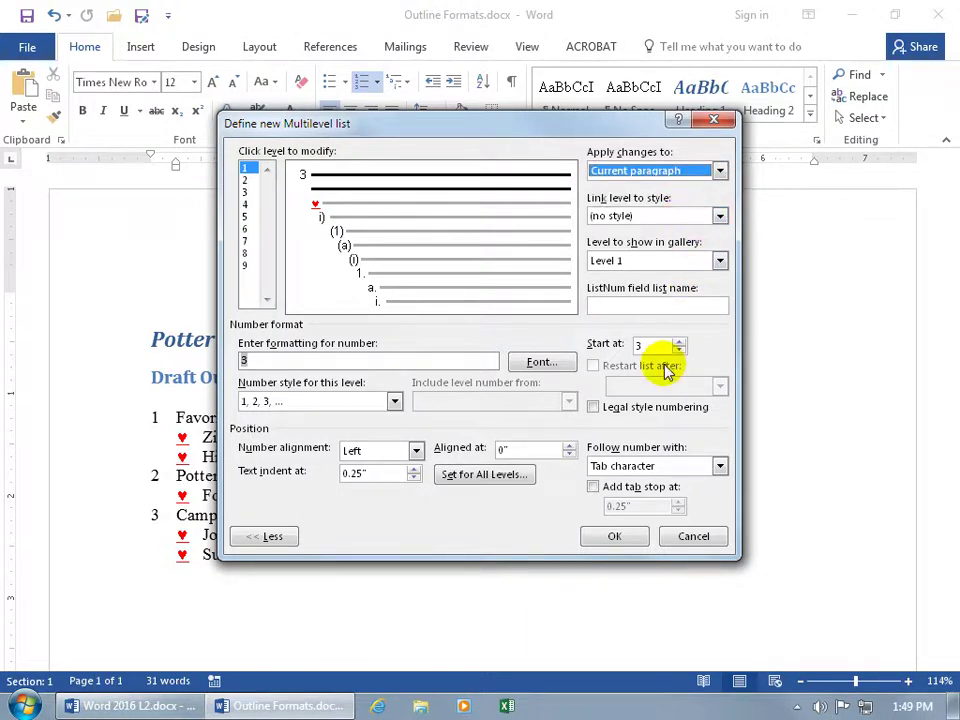
left_click(268, 536)
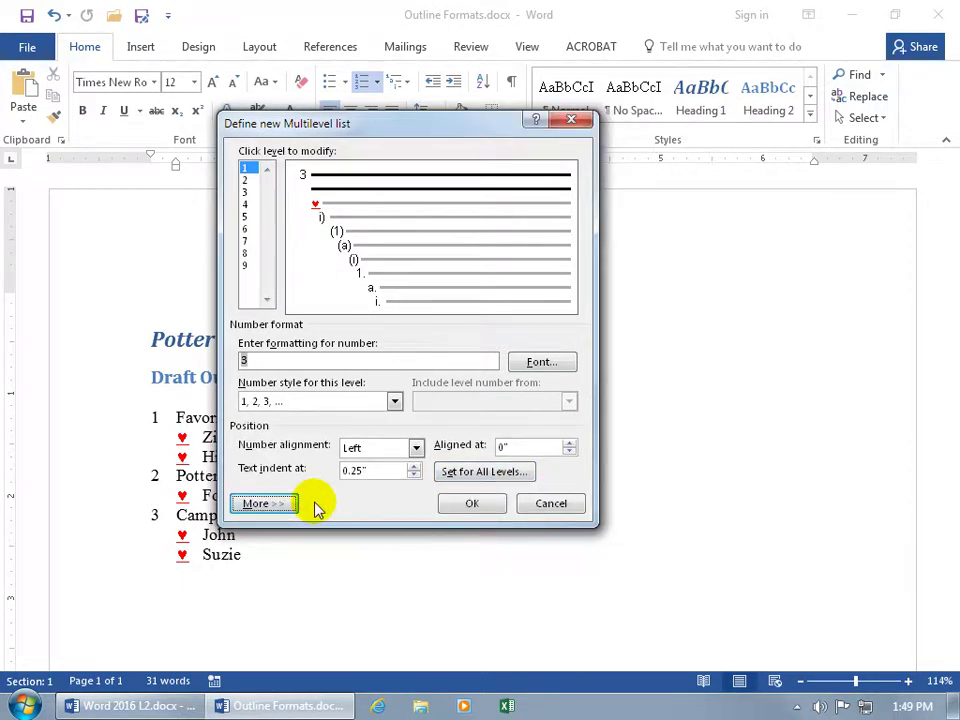
left_click(458, 505)
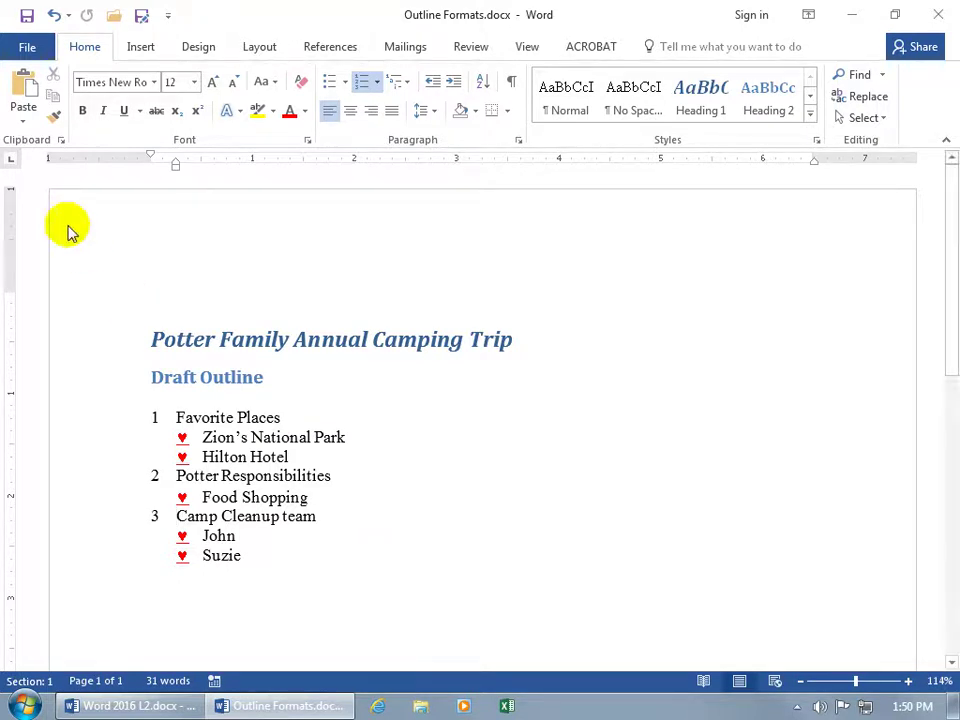
left_click(29, 48)
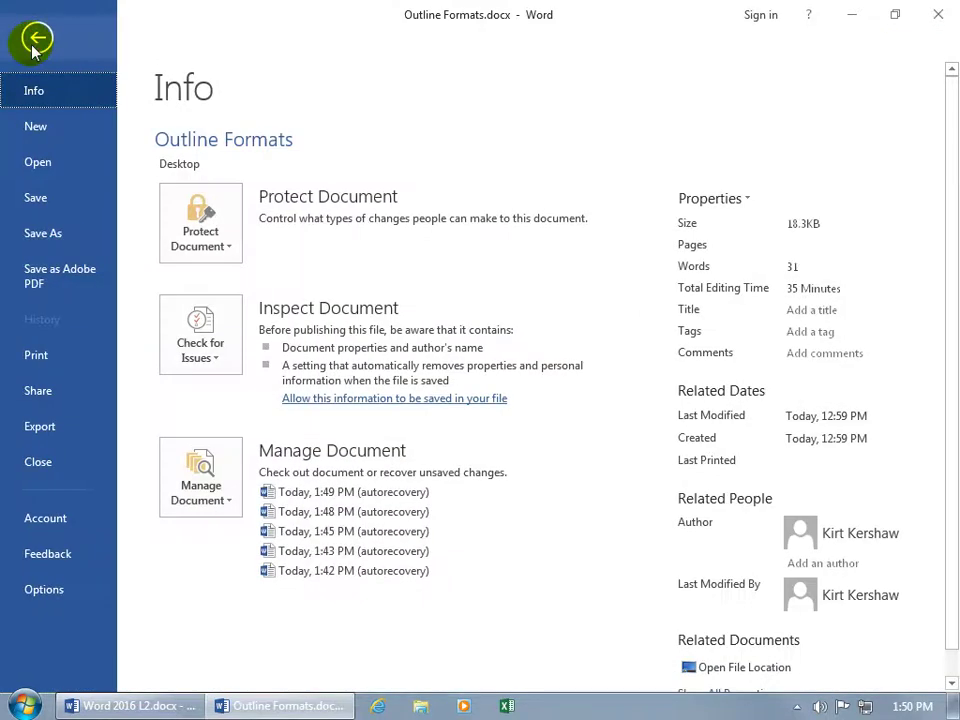
Create a blank document and check its Multilevel List gallery
left_click(36, 126)
left_click(232, 343)
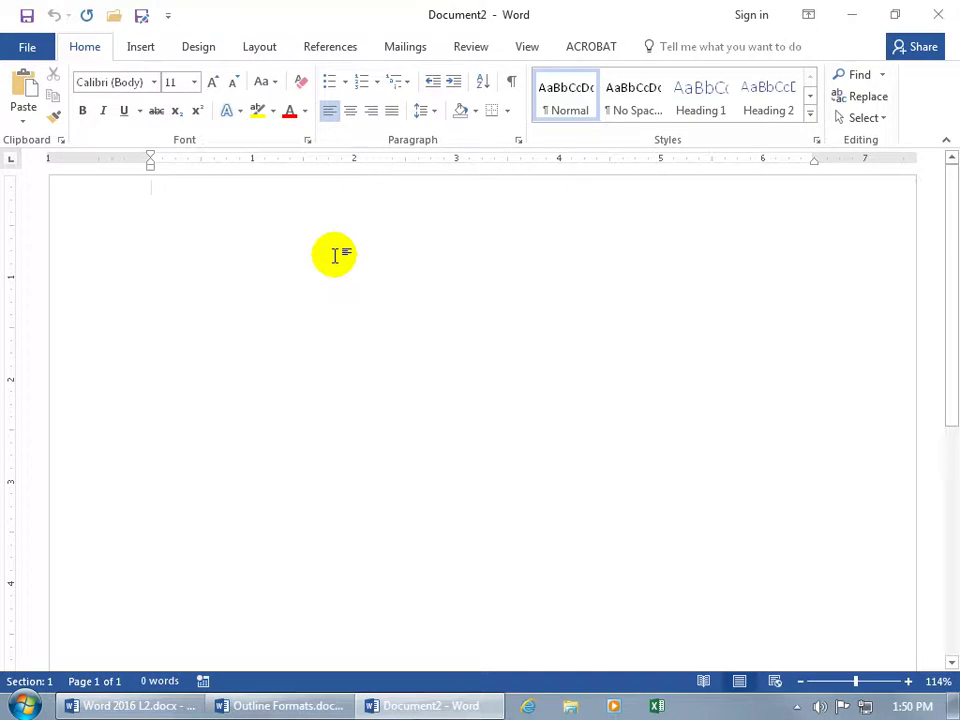
left_click(403, 84)
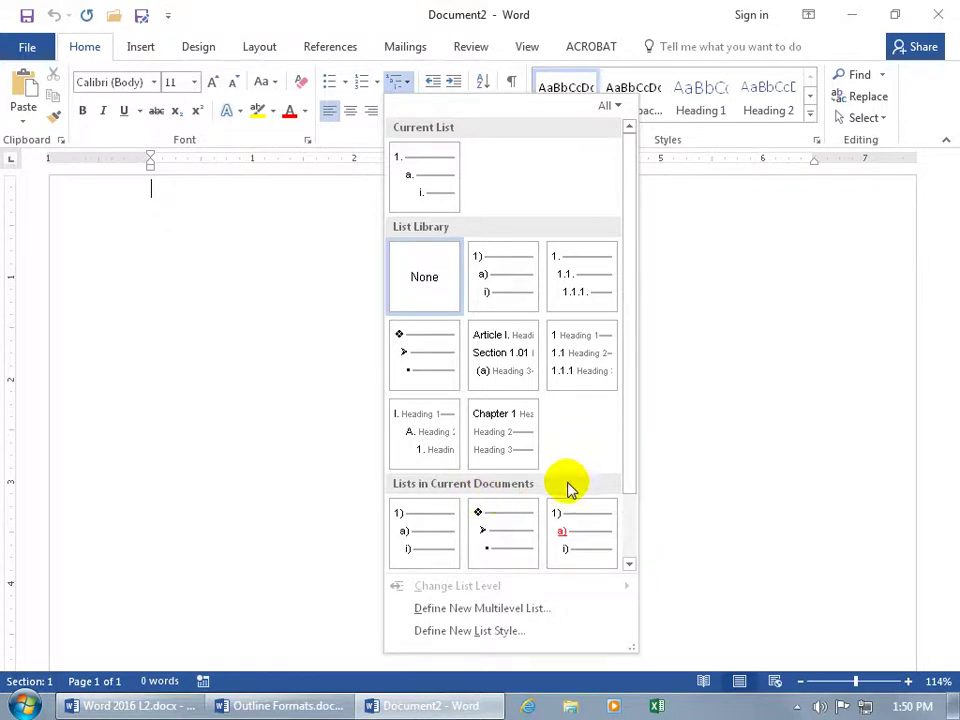
mouse_move(307, 708)
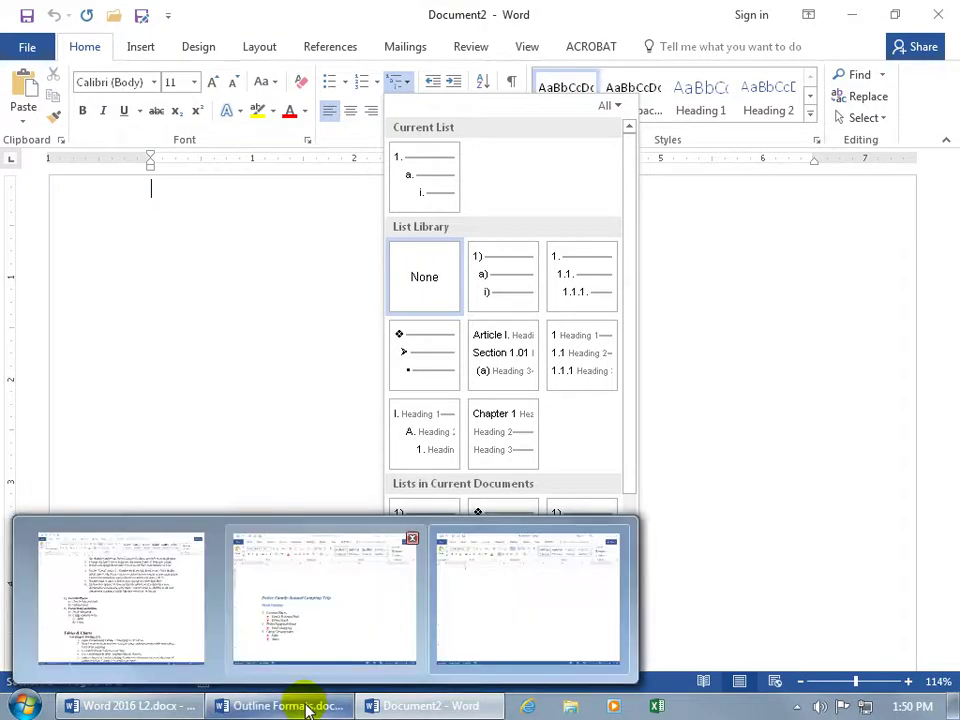
Close the blank document, then save and close Outline Formats.docx
left_click(937, 15)
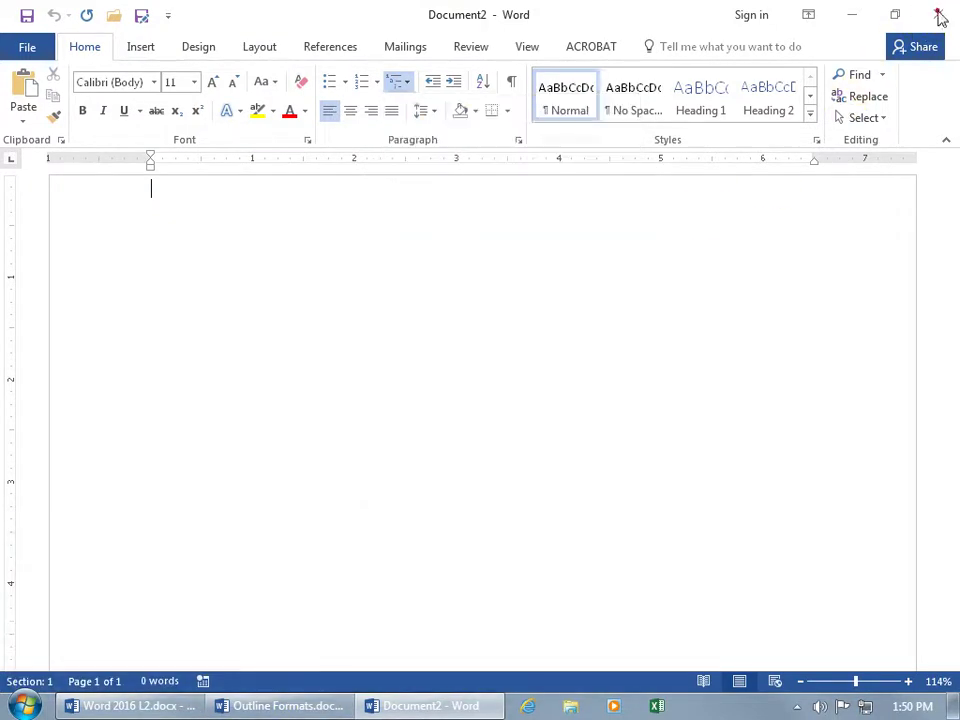
left_click(940, 15)
left_click(27, 15)
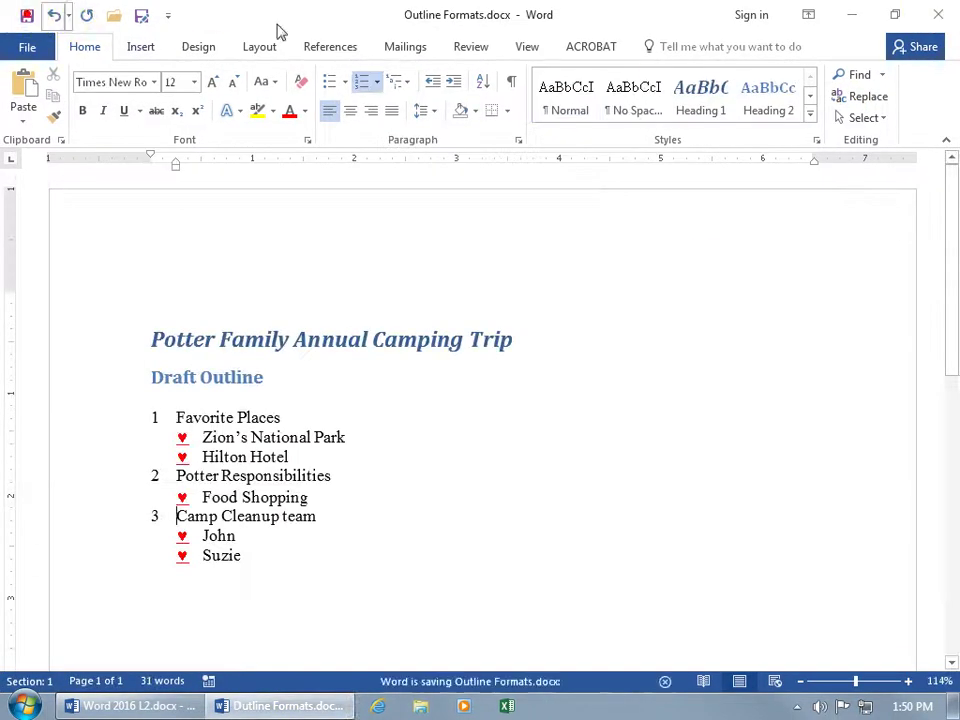
left_click(938, 14)
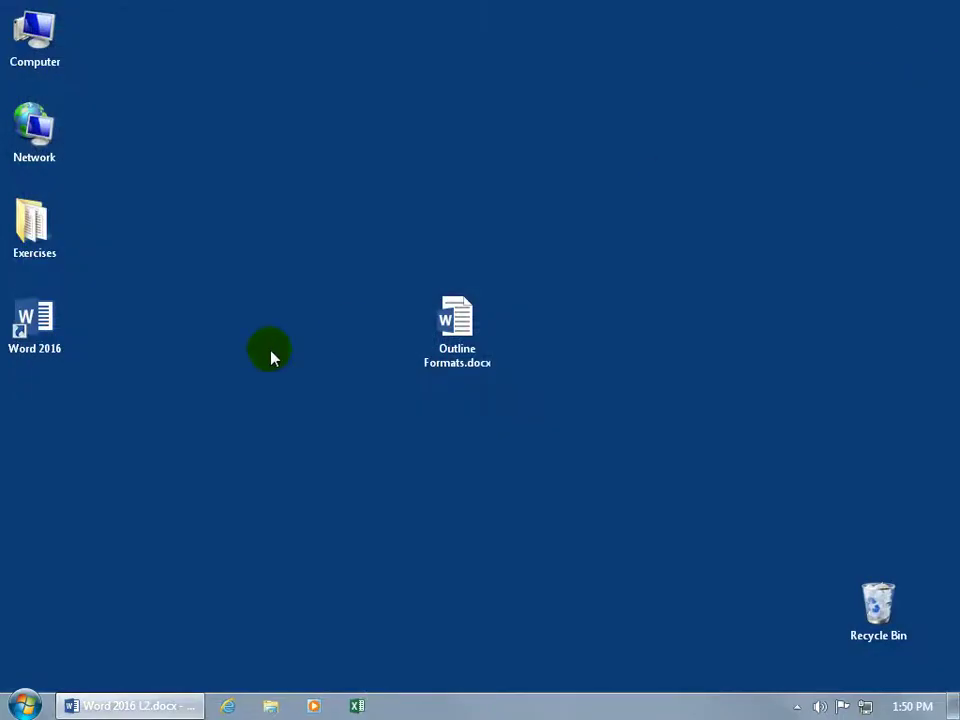
Launch Word 2016 with a blank document and view the Multilevel List gallery
left_click(50, 330)
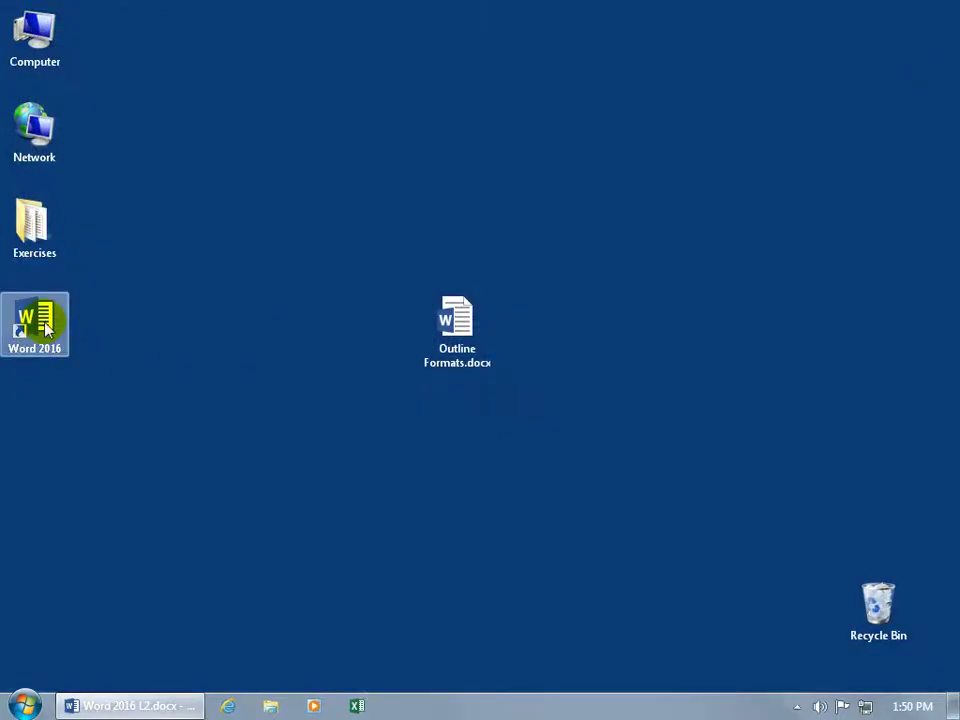
double_click(46, 328)
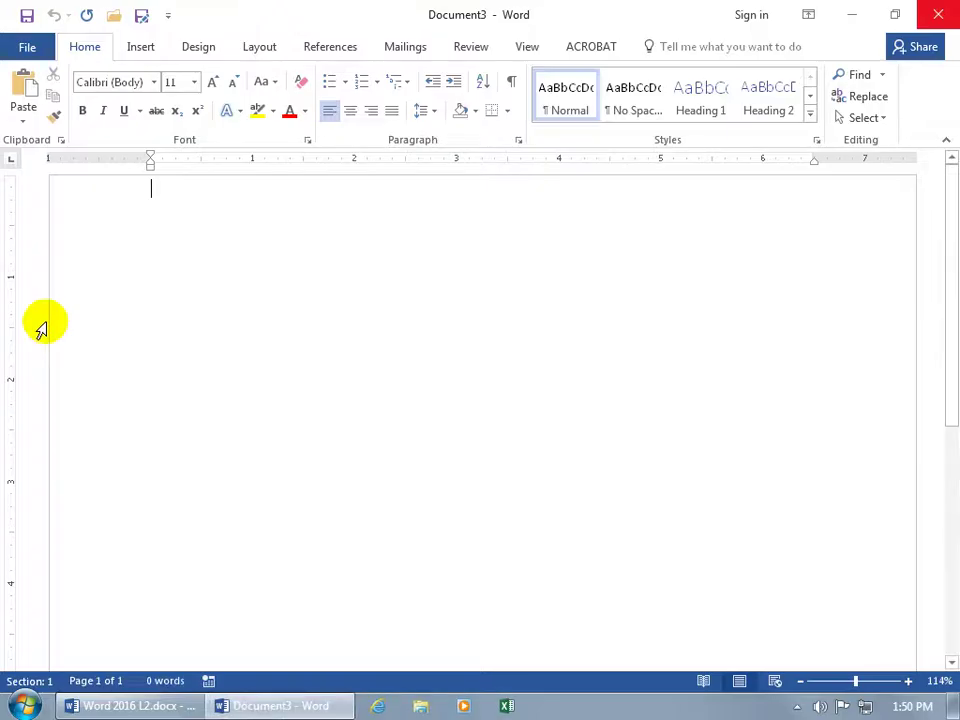
left_click(410, 88)
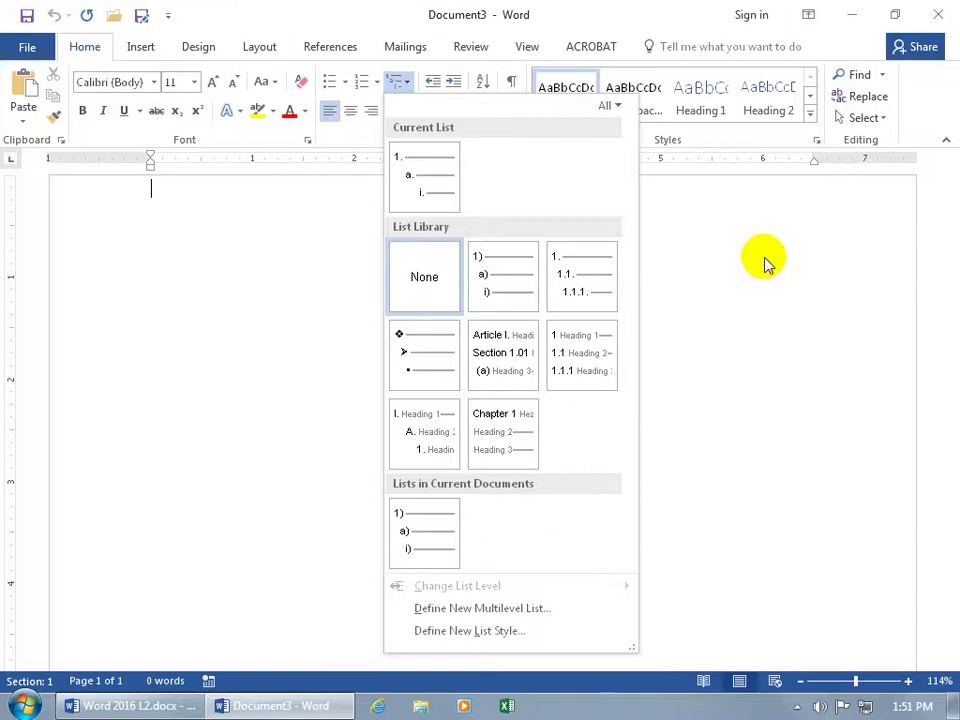
Close Word and reopen Outline Formats.docx from the desktop
left_click(940, 22)
left_click(940, 22)
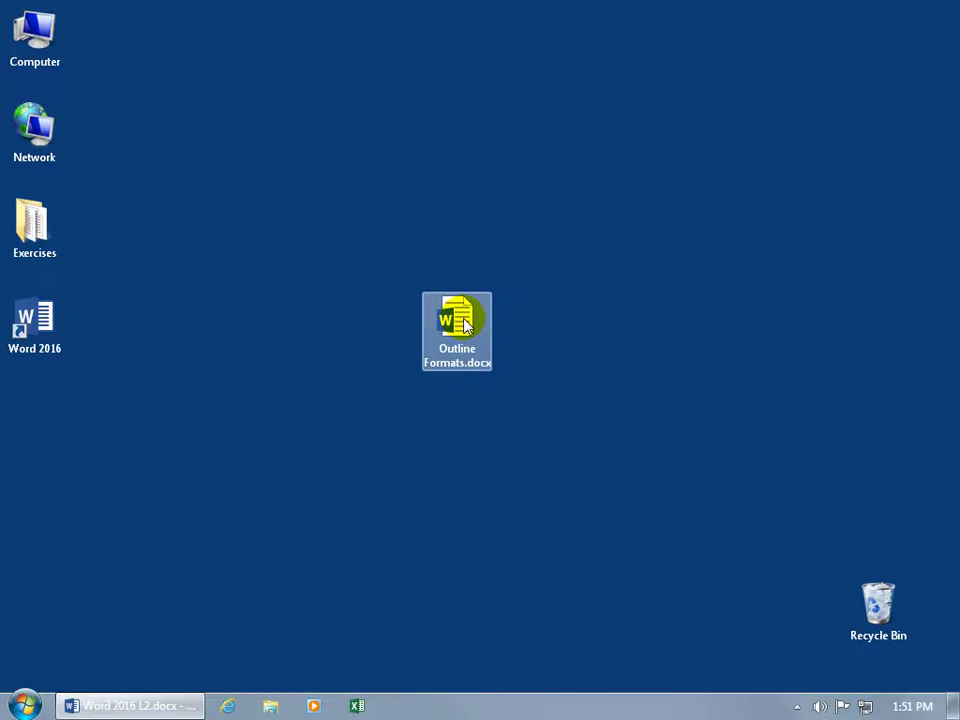
double_click(463, 325)
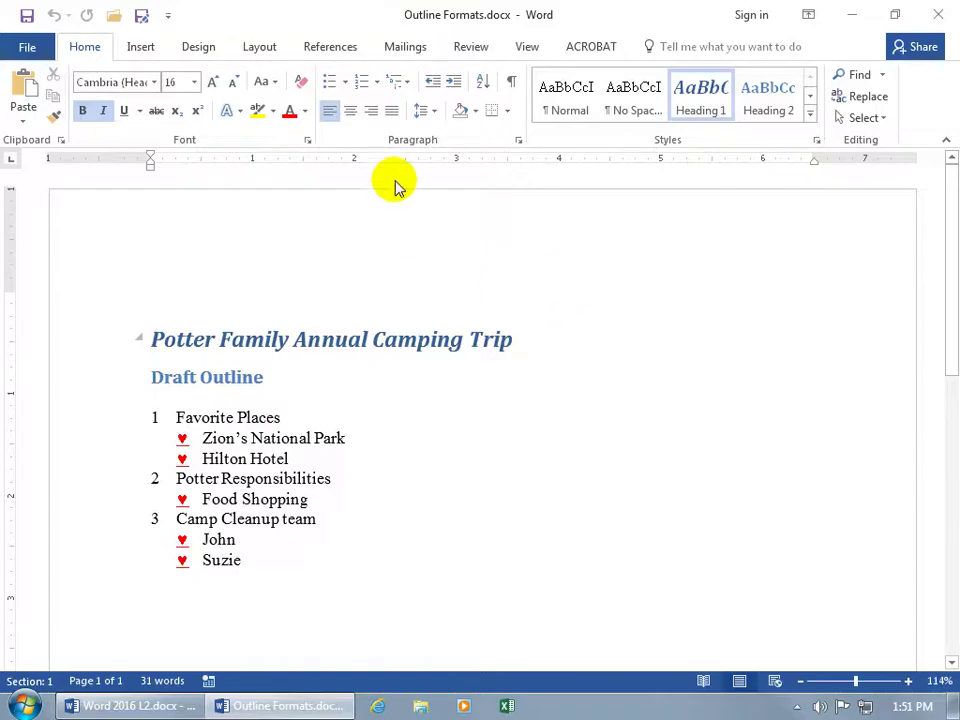
Save the red-heart list from Lists in Current Documents to the List Library
left_click(404, 84)
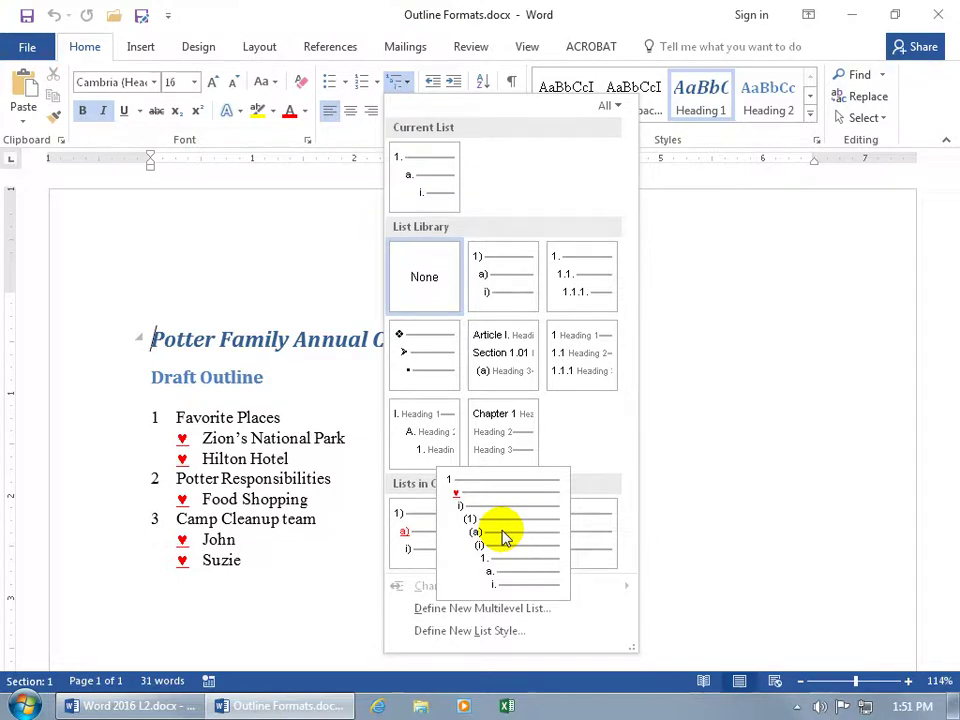
right_click(503, 535)
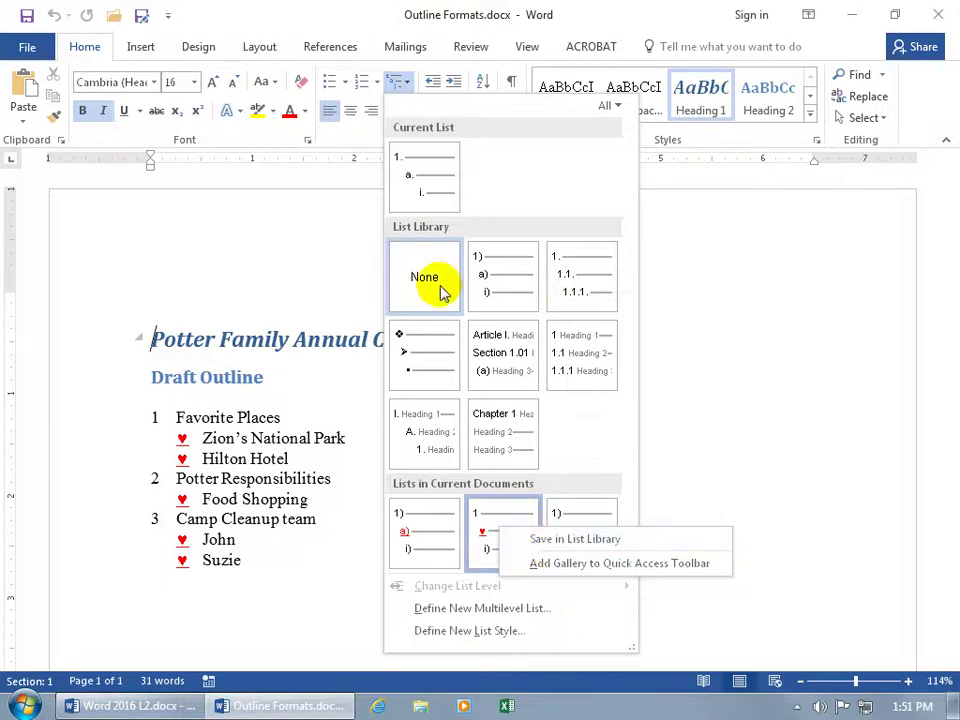
left_click(567, 541)
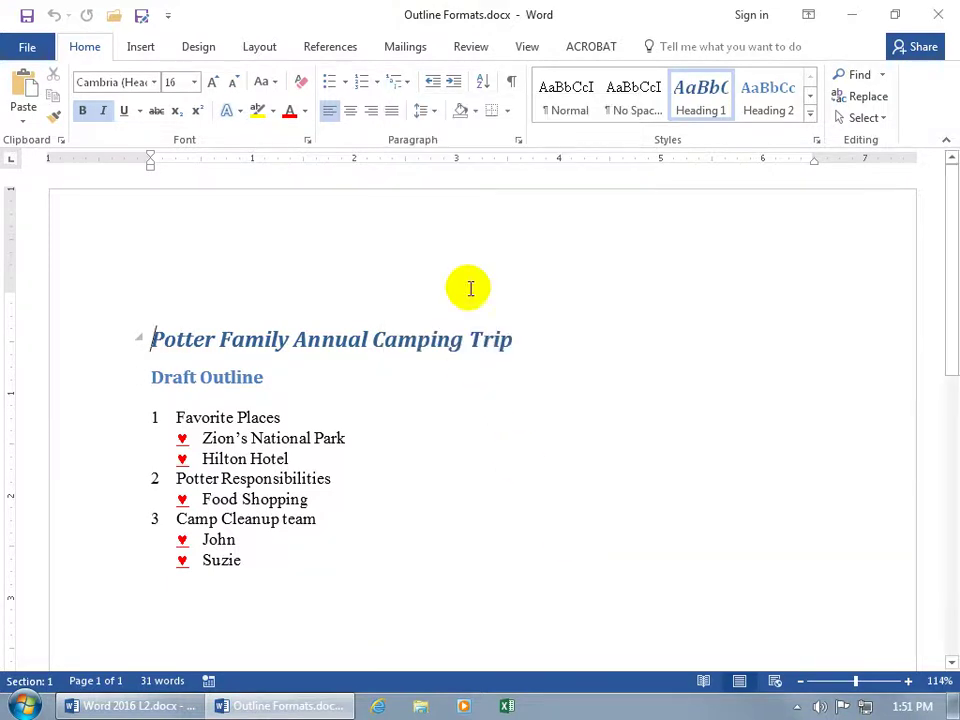
Check the saved list in the gallery, then save and close Outline Formats
left_click(408, 85)
mouse_move(562, 440)
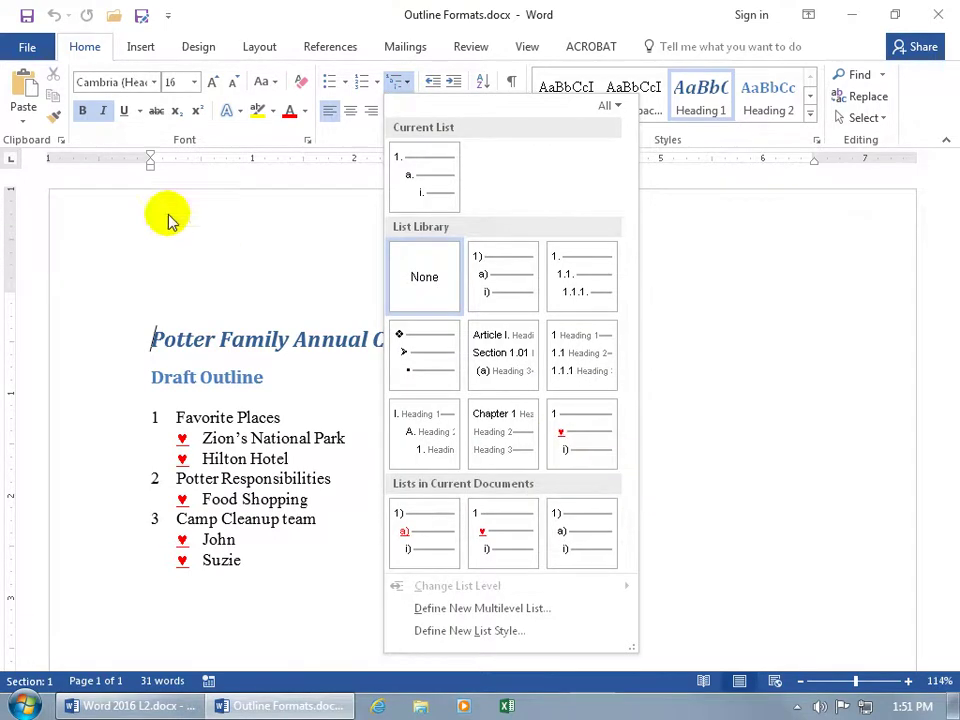
left_click(27, 17)
left_click(938, 16)
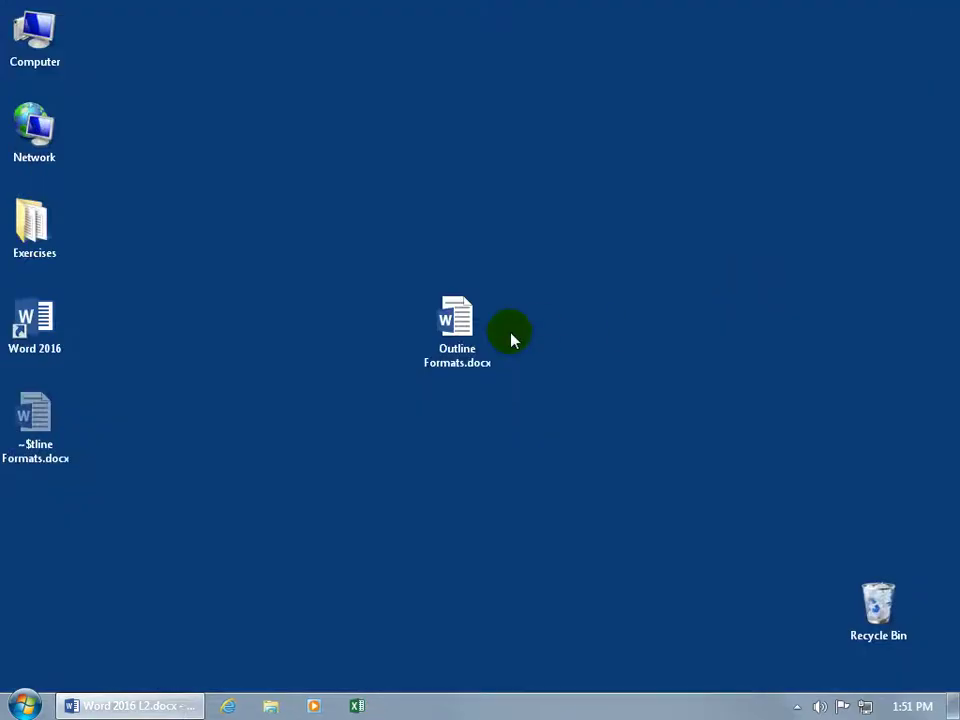
Relaunch Word to a blank document and delete the red-heart list from the Multilevel List library
double_click(40, 326)
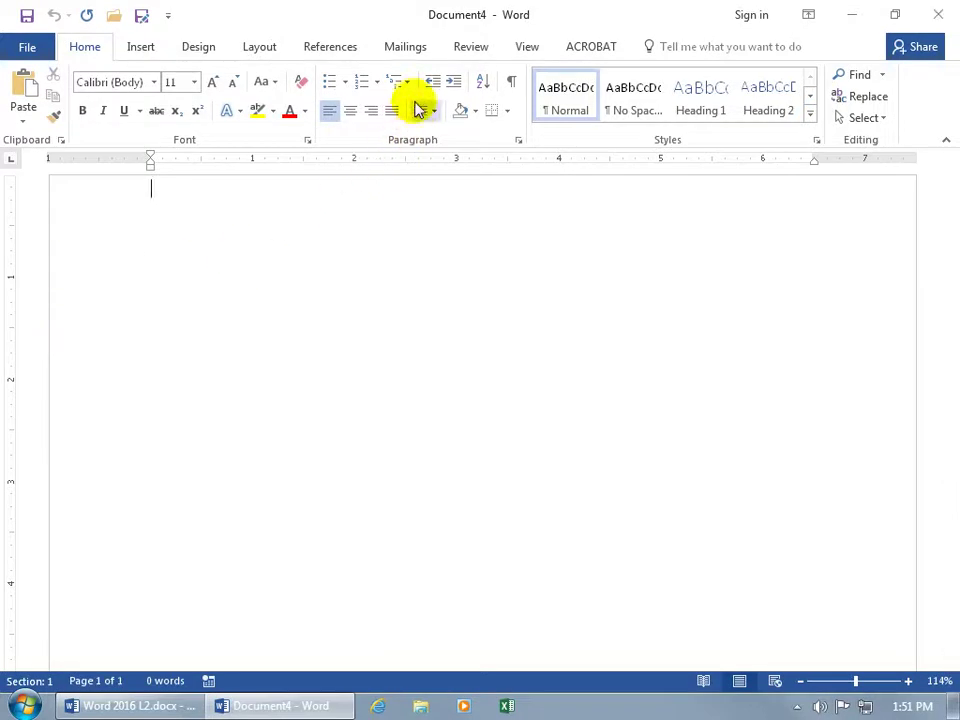
left_click(411, 84)
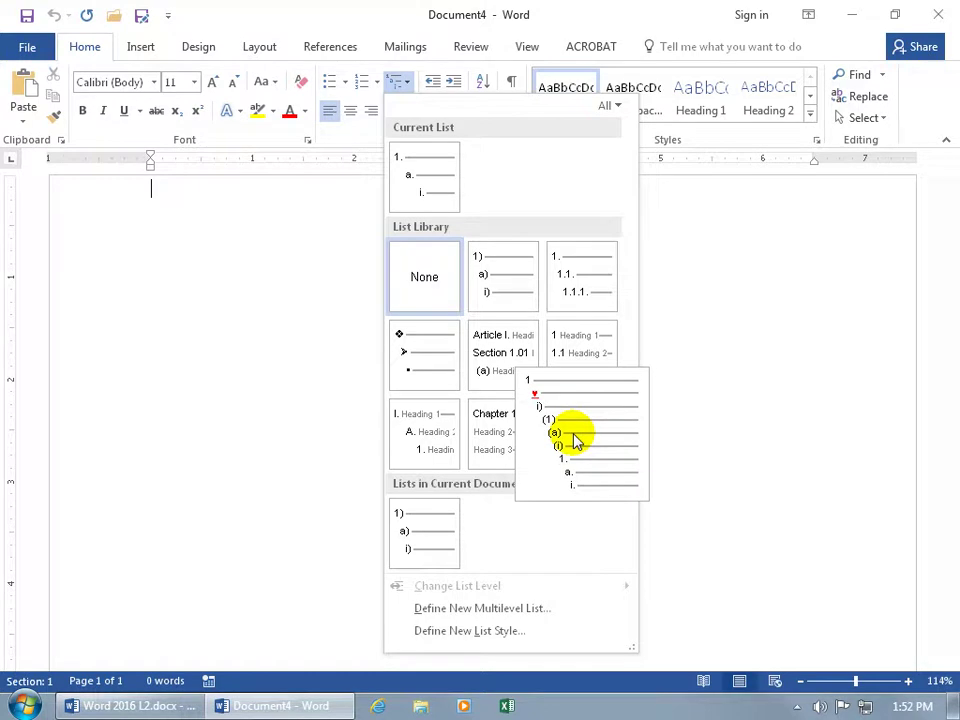
right_click(575, 439)
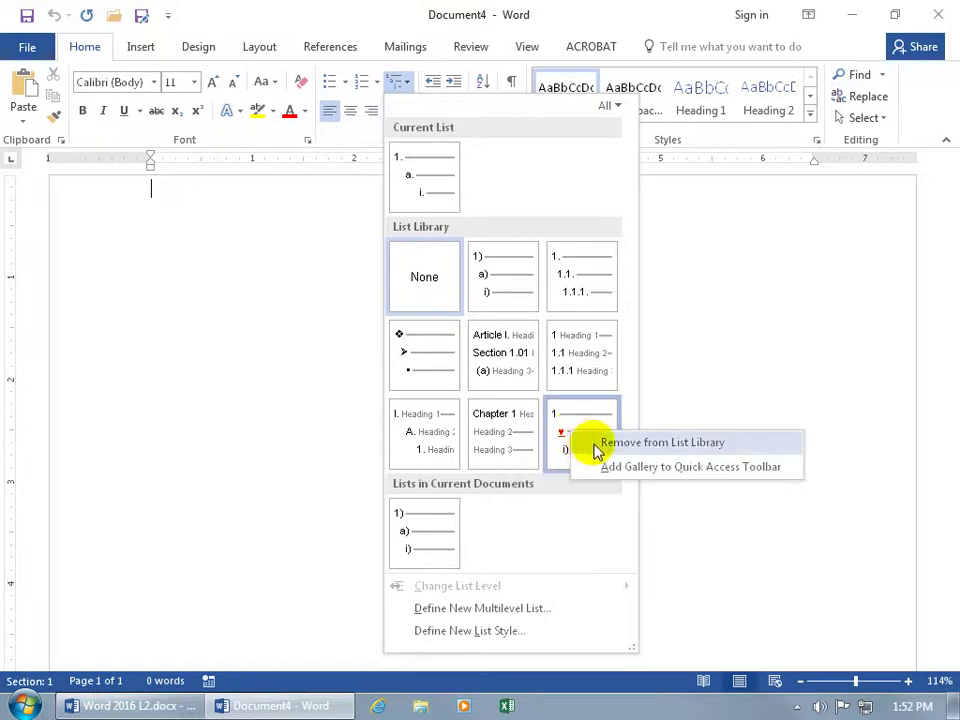
left_click(598, 443)
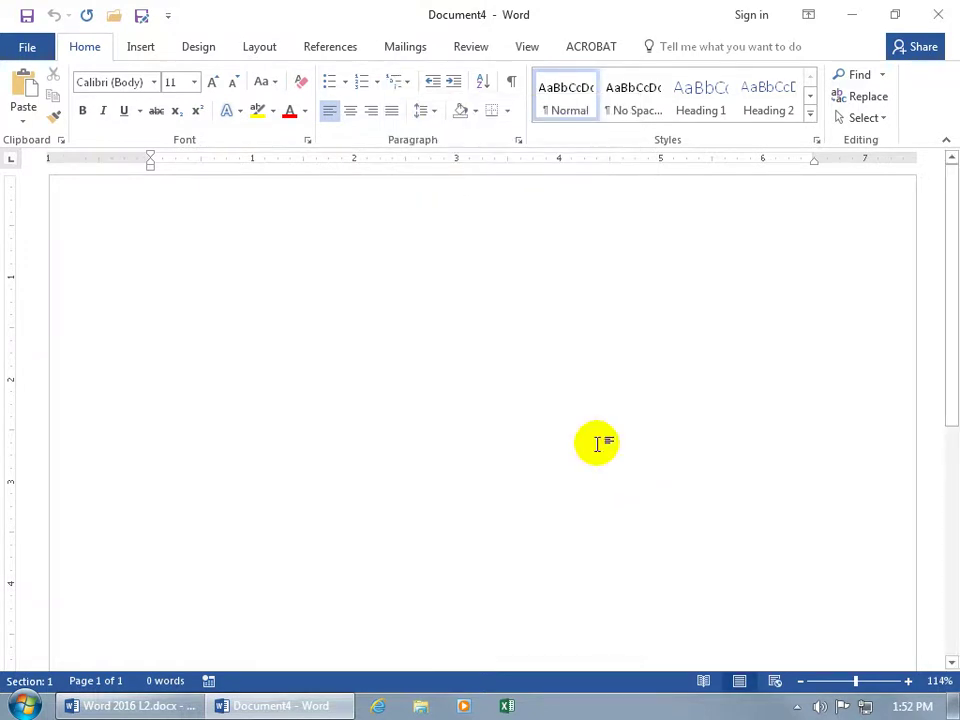